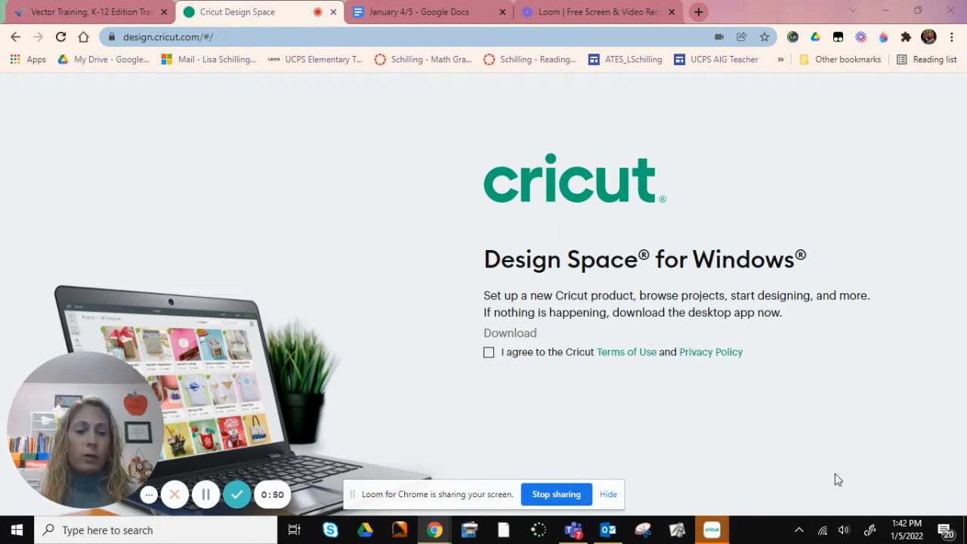
# Switch to the Cricut Design Space canvas window and open the image library.
pyautogui.moveTo(717, 530)
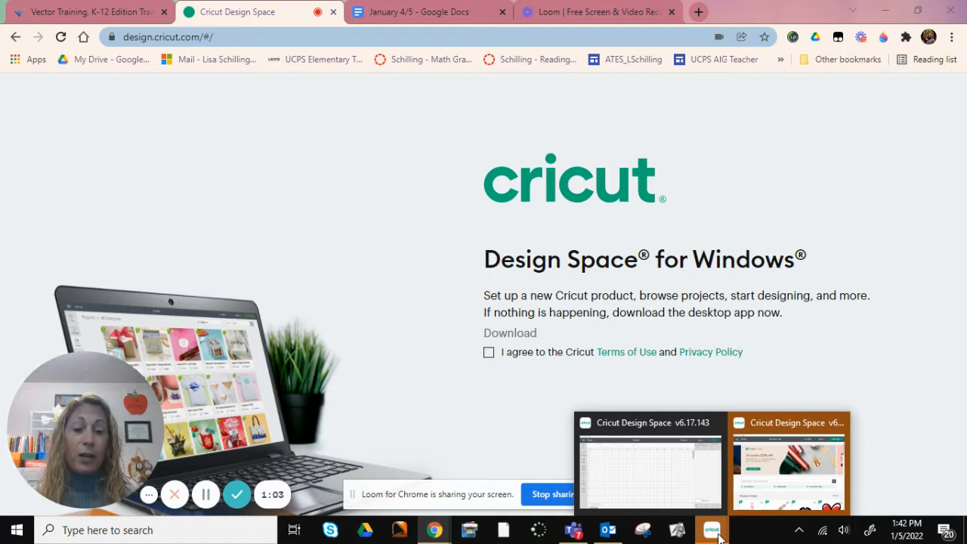
pyautogui.click(645, 498)
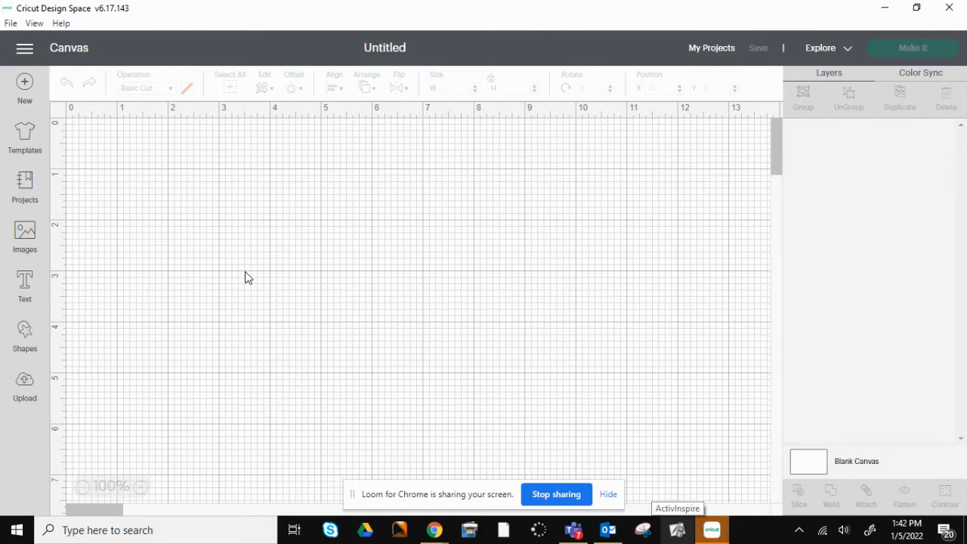
pyautogui.click(34, 235)
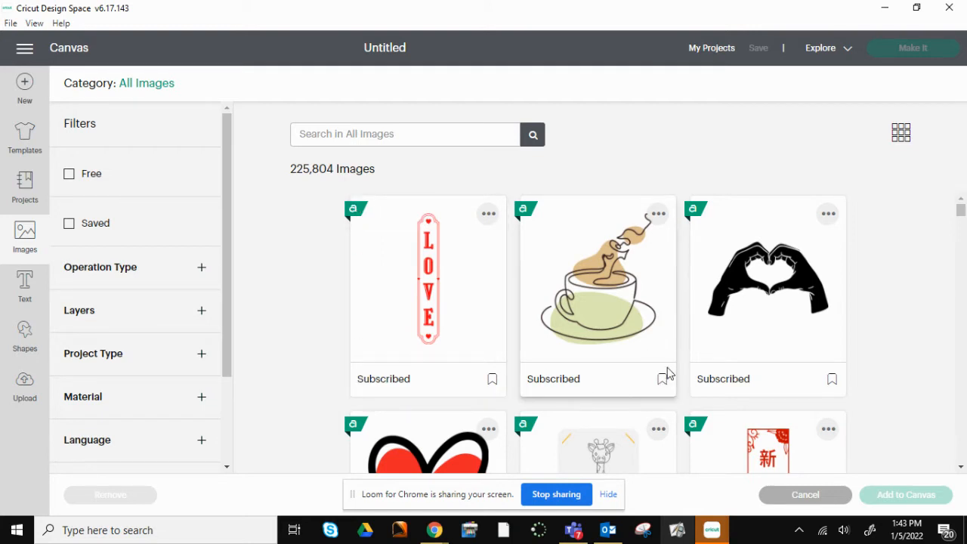
# Browse all images and select the "It's a touchdown kinda day" design.
pyautogui.scroll(-1, 668, 373)
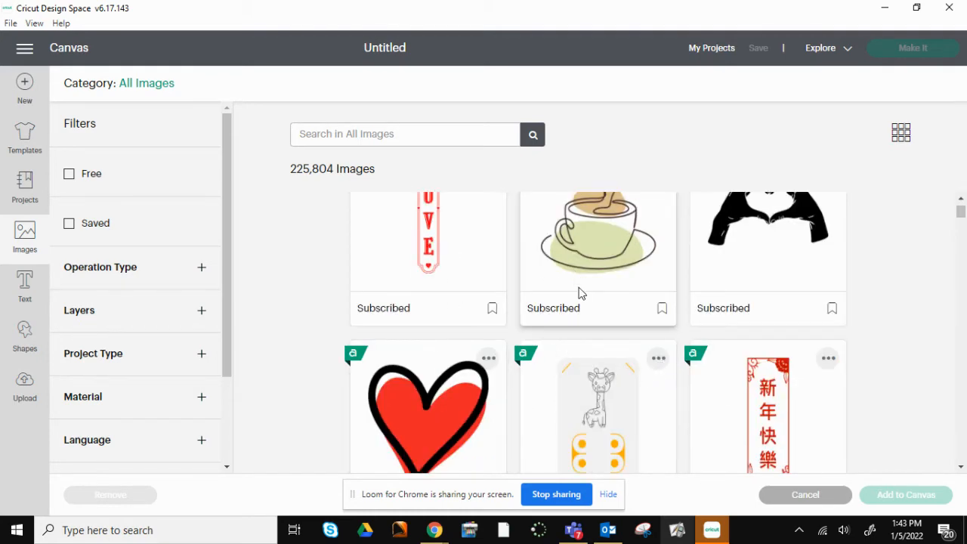
pyautogui.scroll(-2, 579, 292)
pyautogui.scroll(-2, 706, 302)
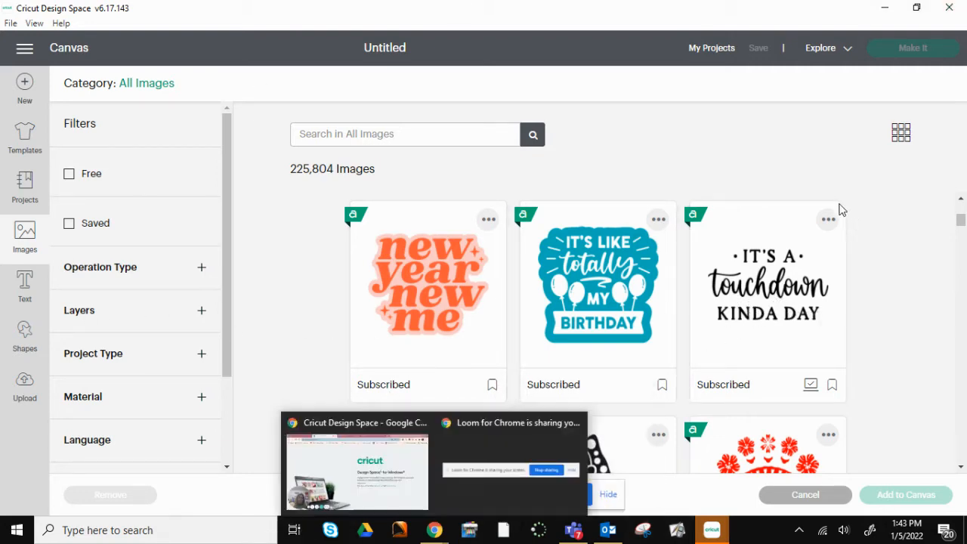
pyautogui.click(745, 300)
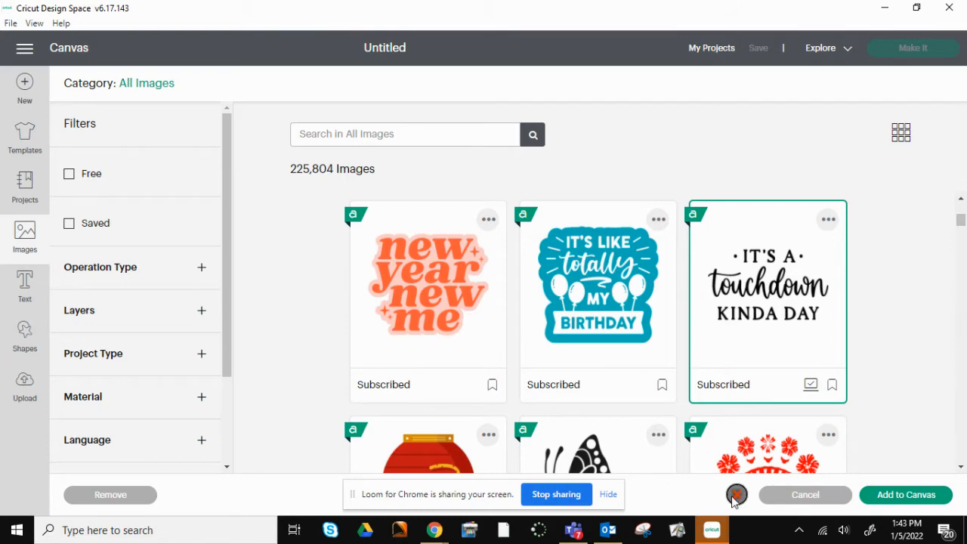
# Add the "It's Game Day Y'all" football design to the image selection.
pyautogui.scroll(-3, 755, 359)
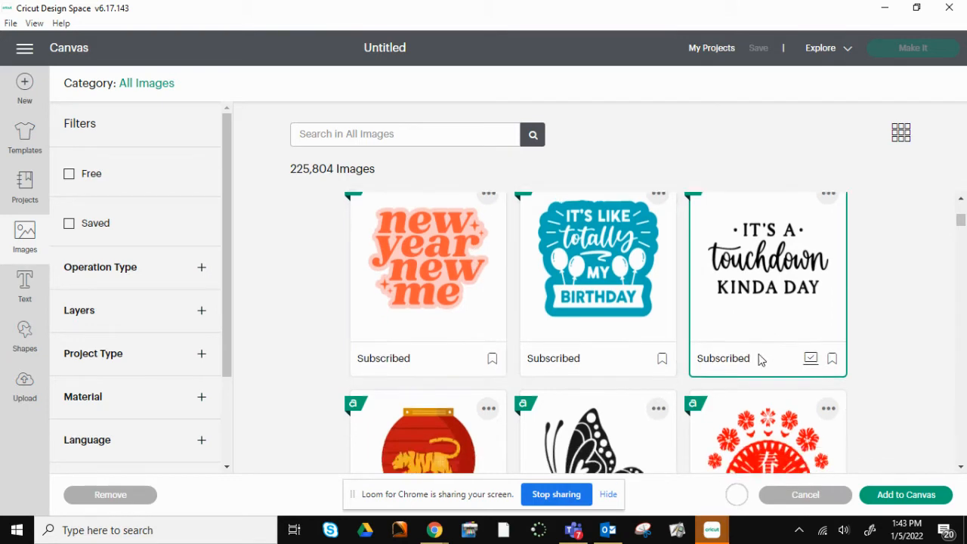
pyautogui.scroll(-5, 752, 356)
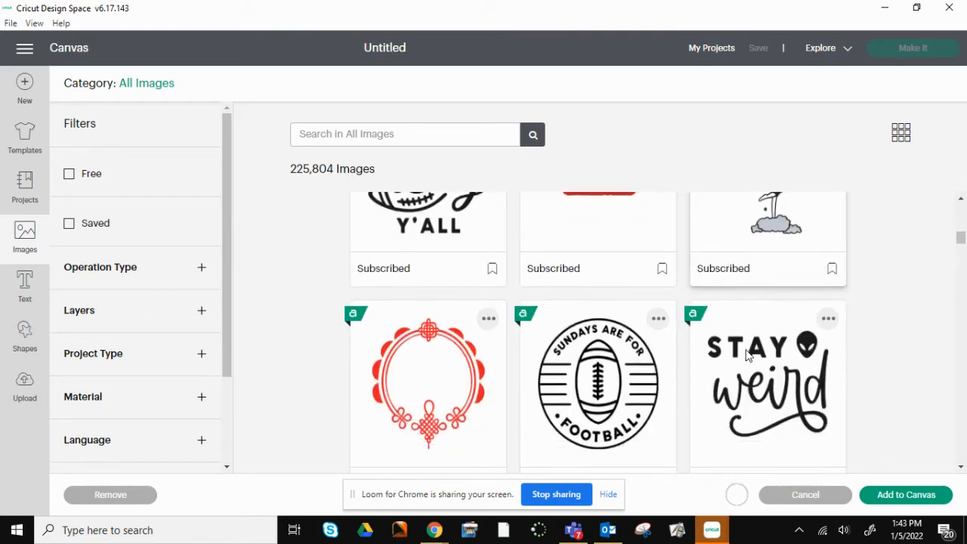
pyautogui.scroll(2, 529, 325)
pyautogui.click(427, 306)
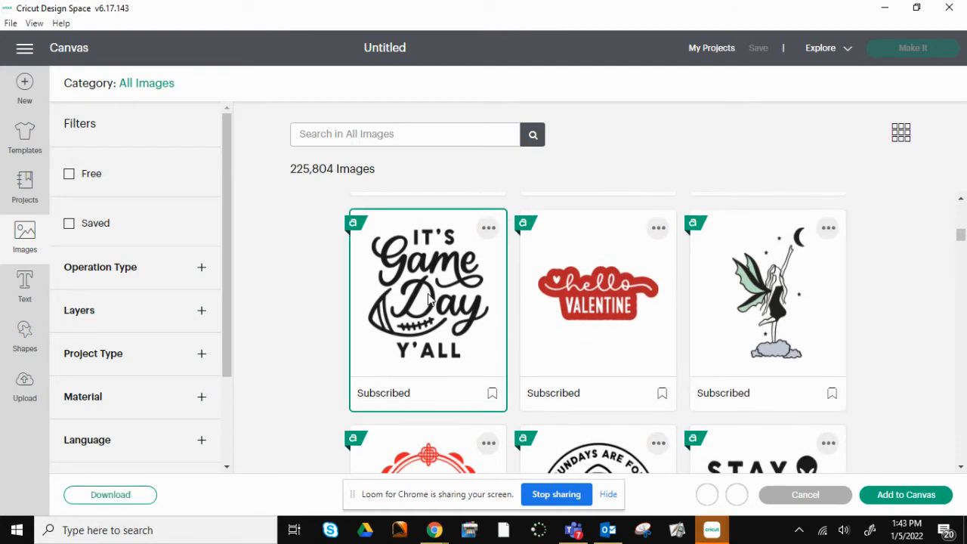
# Search the image library for "football".
pyautogui.scroll(-1, 786, 340)
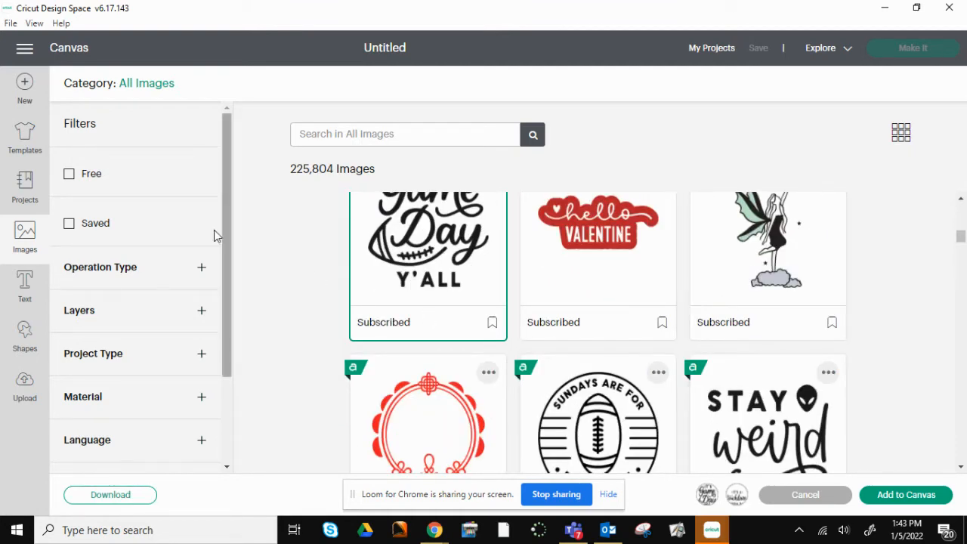
pyautogui.scroll(8, 690, 347)
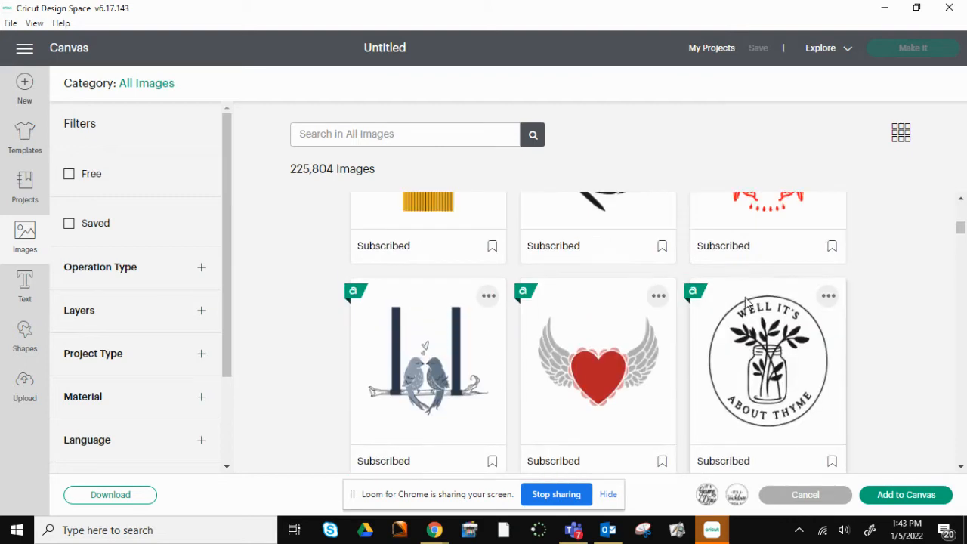
pyautogui.scroll(2, 746, 297)
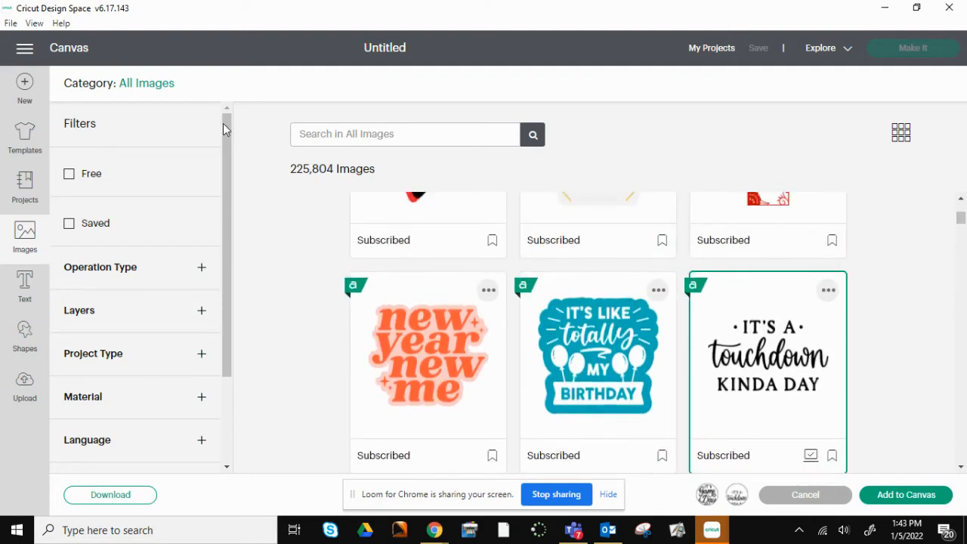
pyautogui.write('fo')
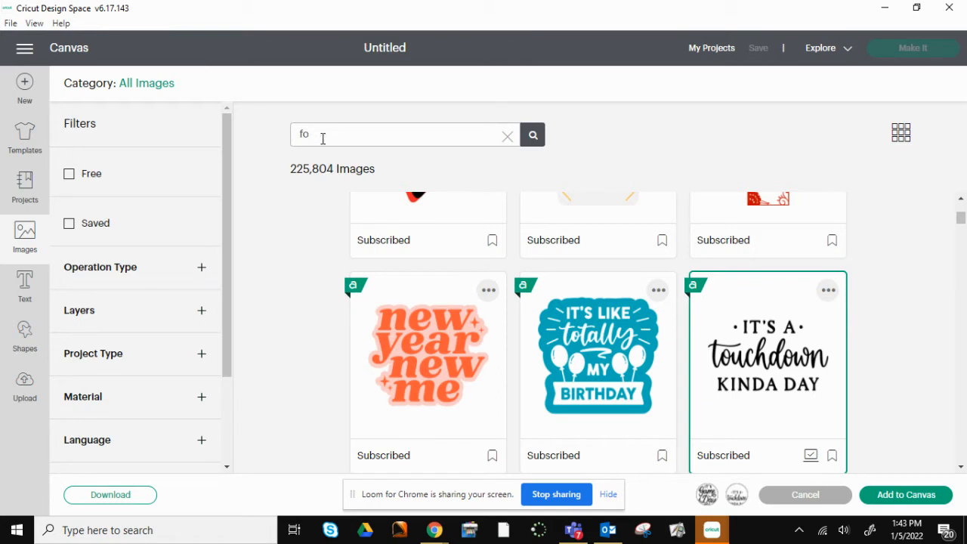
pyautogui.write('otball')
pyautogui.press('Return')
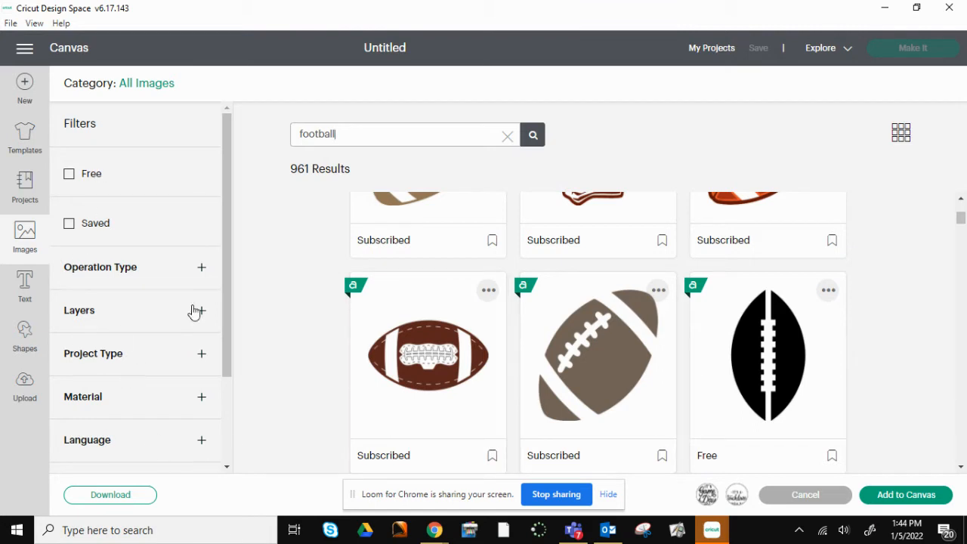
# Filter the football images by the Iron-on material.
pyautogui.click(201, 398)
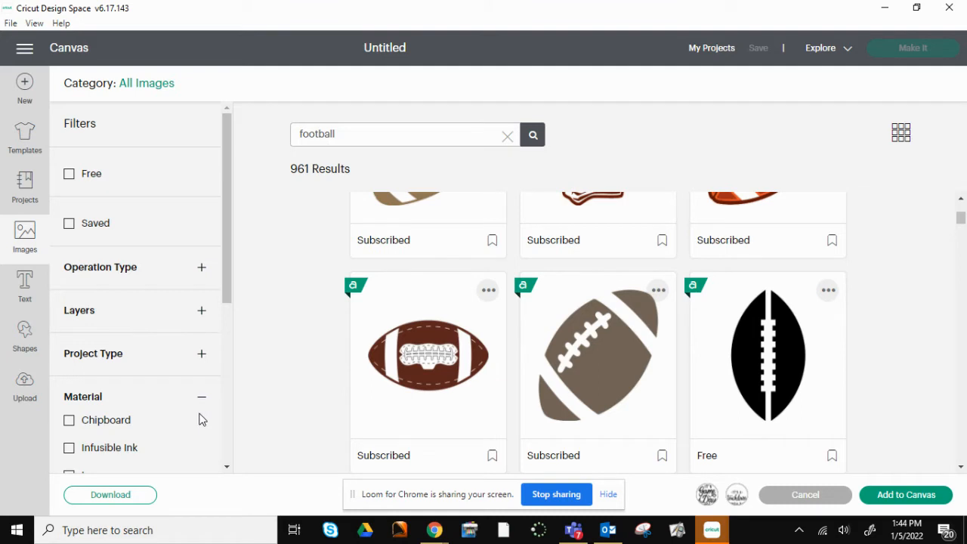
pyautogui.scroll(-1, 124, 456)
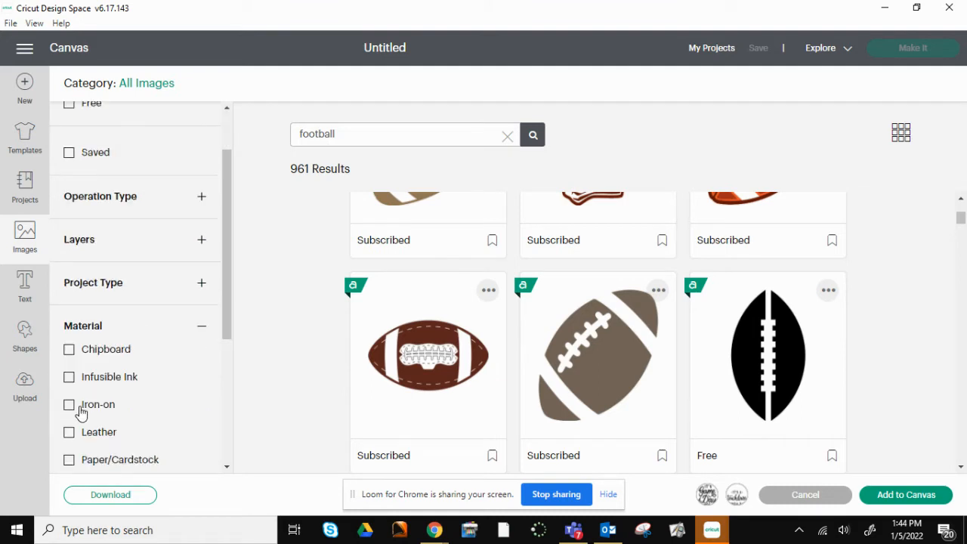
pyautogui.click(103, 408)
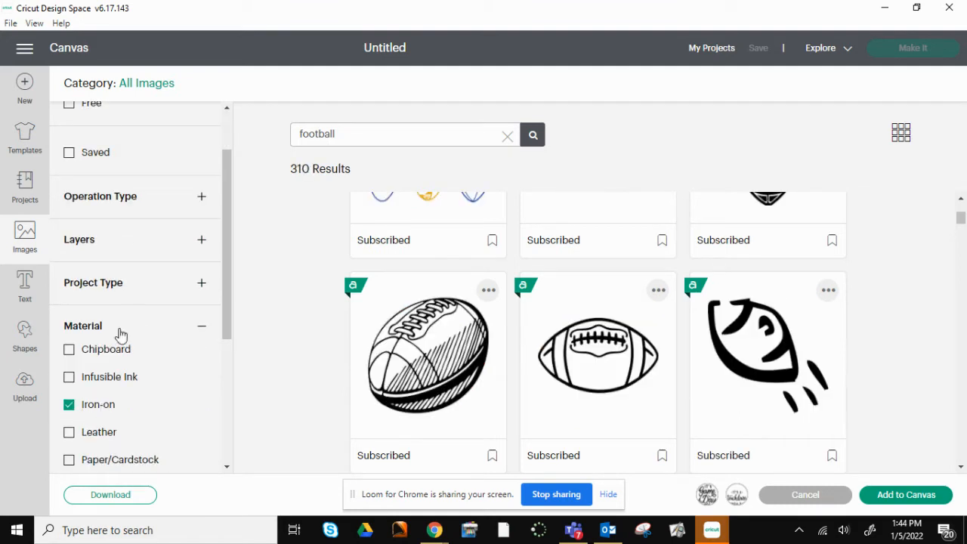
# Select the tilted football with thick curved edges and open outline, and insert all selected images on the canvas.
pyautogui.scroll(-4, 602, 384)
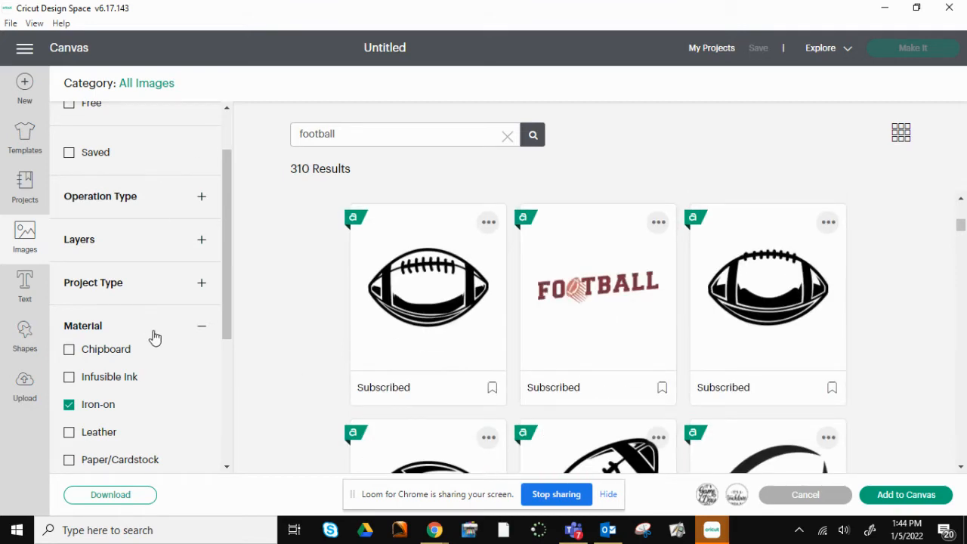
pyautogui.scroll(-2, 452, 328)
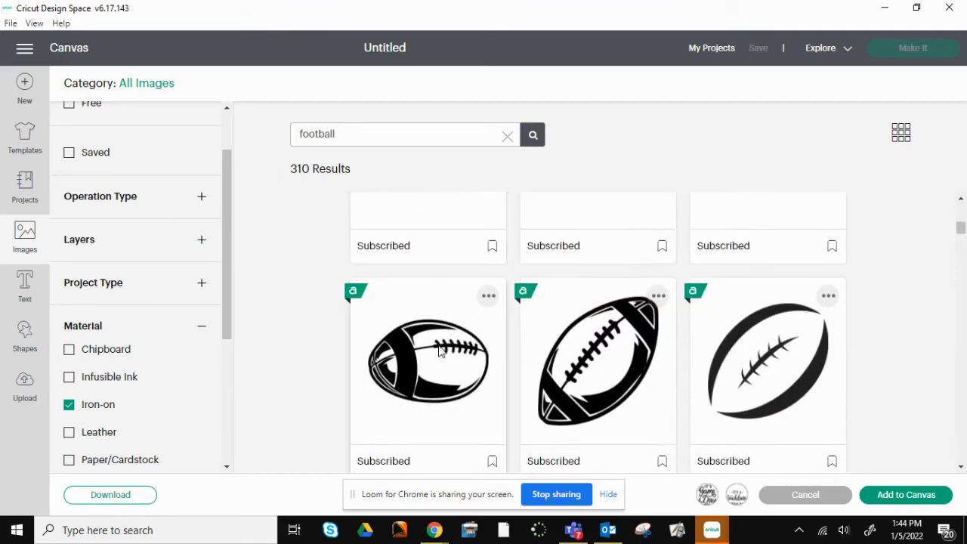
pyautogui.scroll(-1, 426, 386)
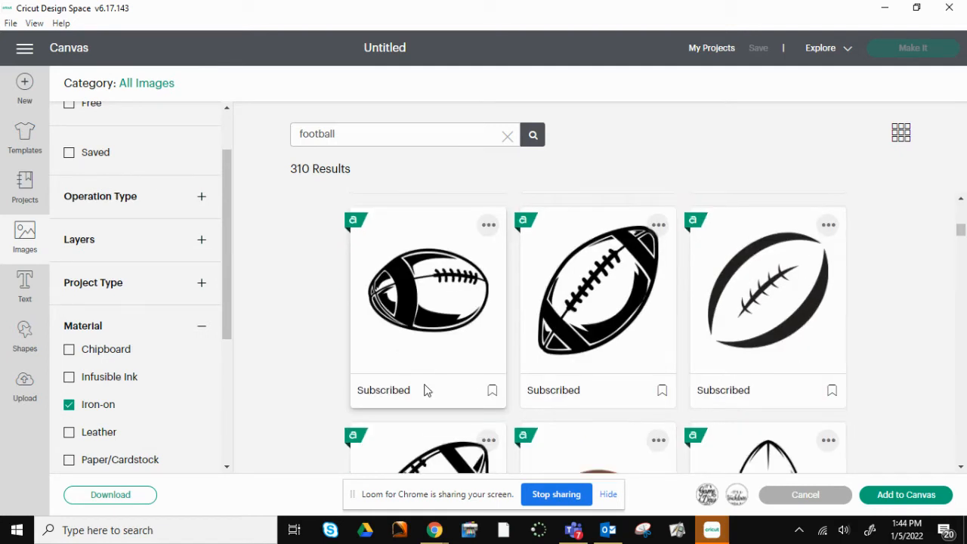
pyautogui.click(785, 288)
pyautogui.scroll(-2, 784, 302)
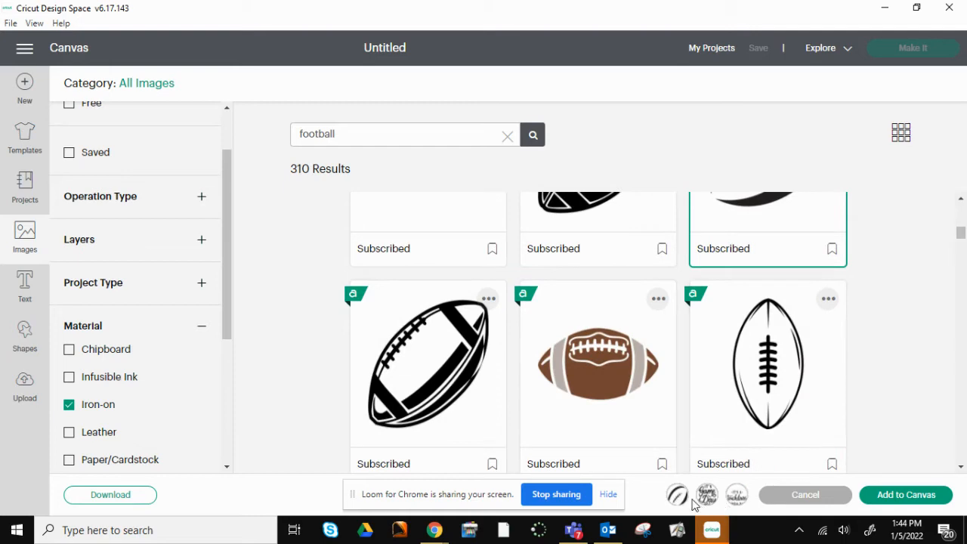
pyautogui.click(910, 495)
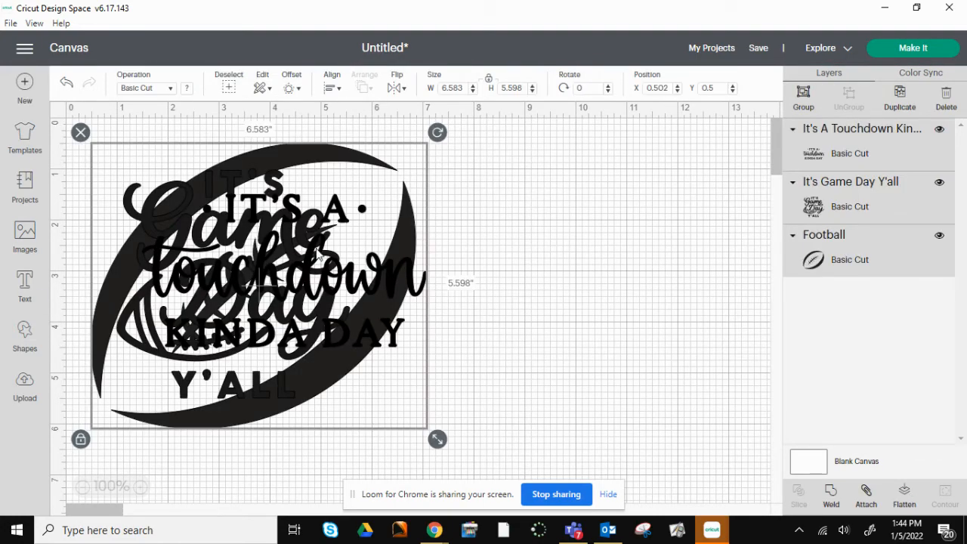
# Separate the overlapping designs, moving the touchdown phrase to about X 8.35, Y 1.39 and the football to about X 6.46, Y 3.46 inches.
pyautogui.moveTo(354, 227); pyautogui.dragTo(385, 237)
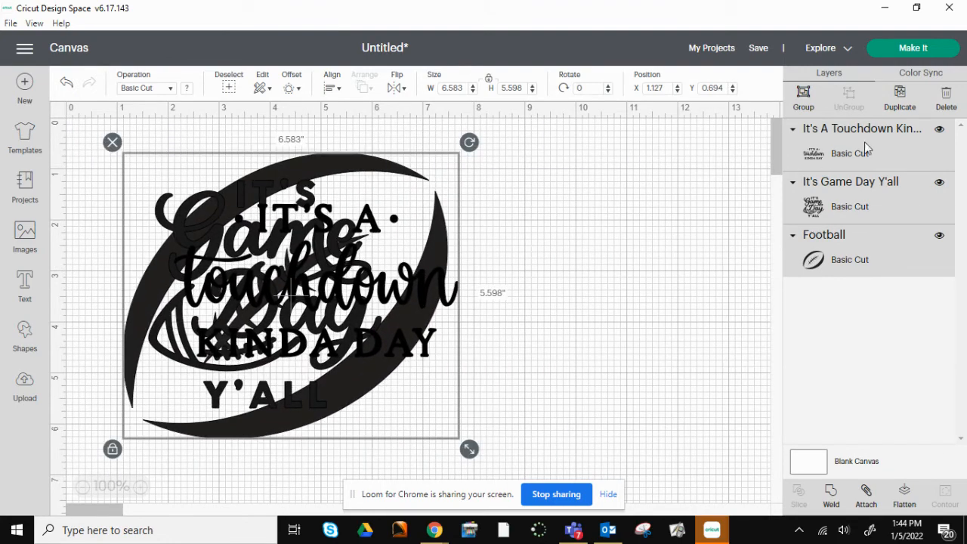
pyautogui.click(625, 248)
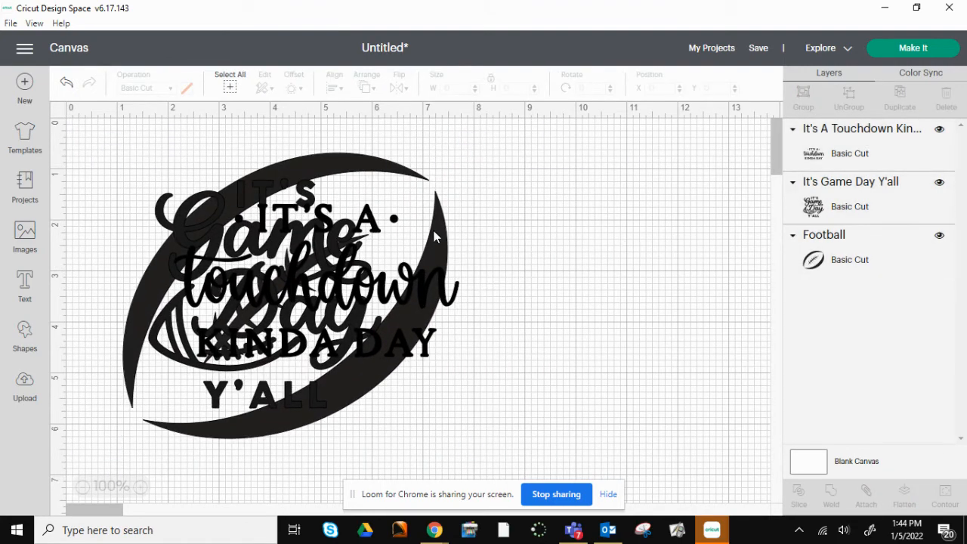
pyautogui.moveTo(435, 236); pyautogui.dragTo(755, 214)
pyautogui.moveTo(427, 315); pyautogui.dragTo(650, 480)
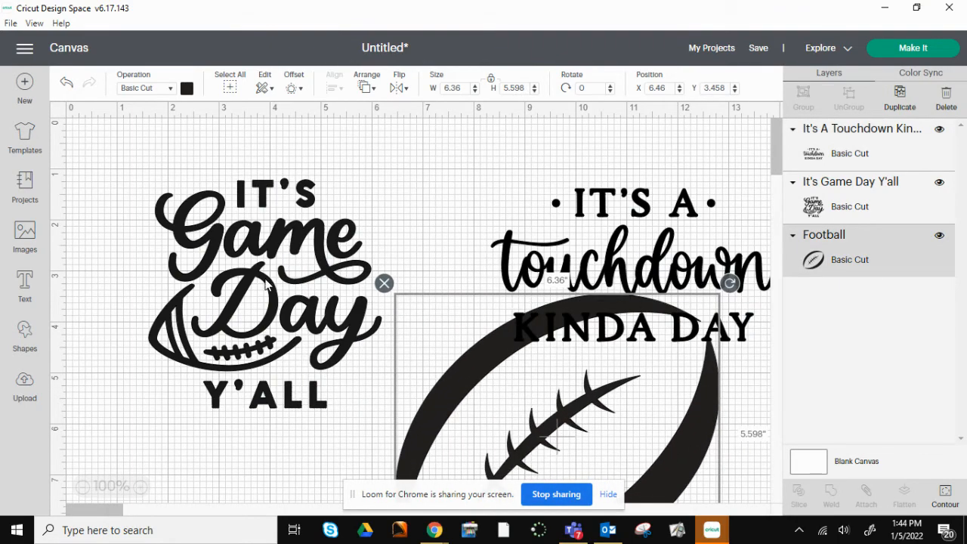
# Delete the "It's Game Day Y'all" design, and move the touchdown phrase to about X 3.07, Y 2.65 and the football to about X 0.34, Y 0.40.
pyautogui.click(280, 297)
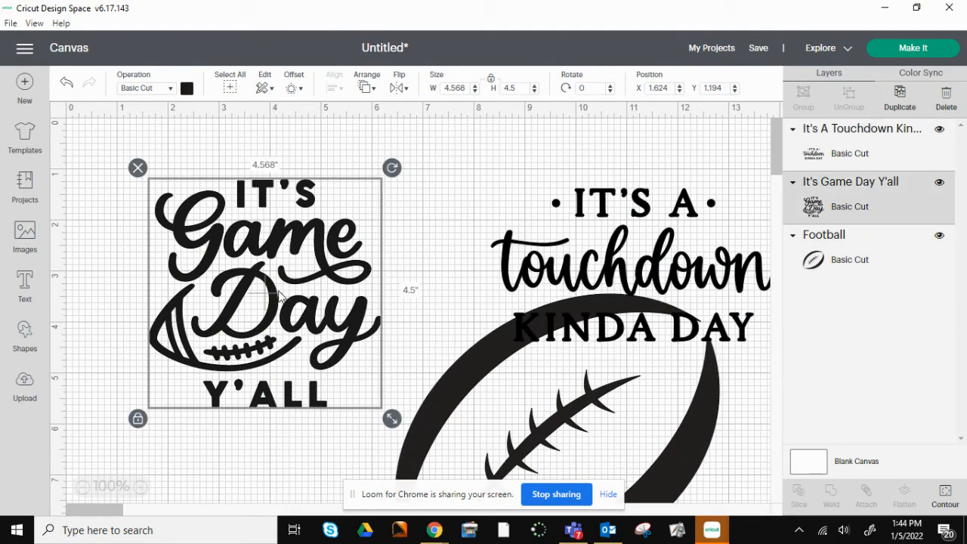
pyautogui.press('Delete')
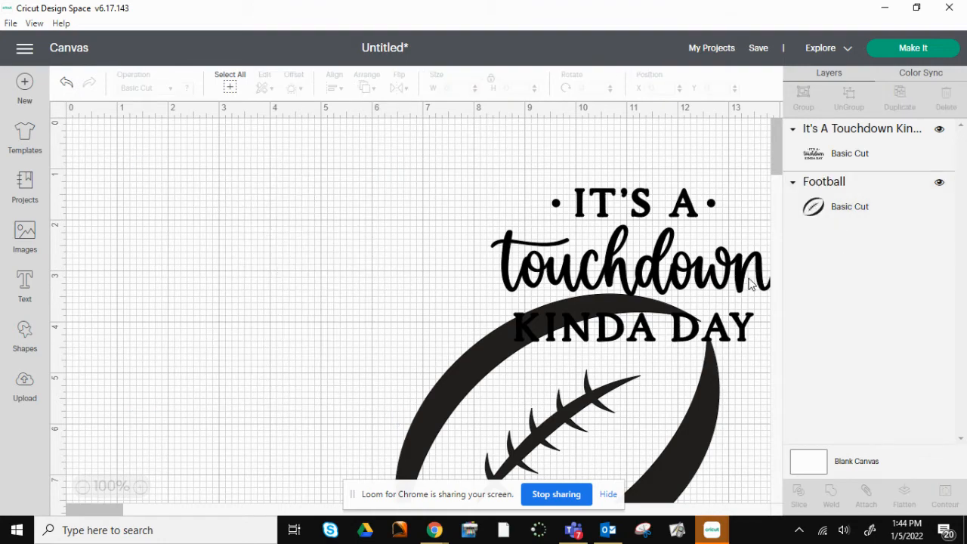
pyautogui.moveTo(444, 281); pyautogui.dragTo(395, 315)
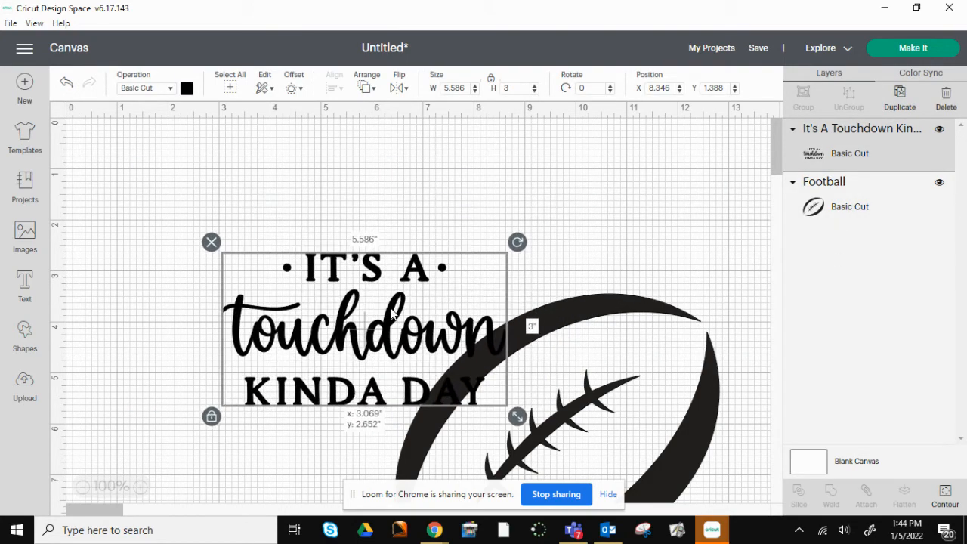
pyautogui.moveTo(626, 319); pyautogui.dragTo(316, 163)
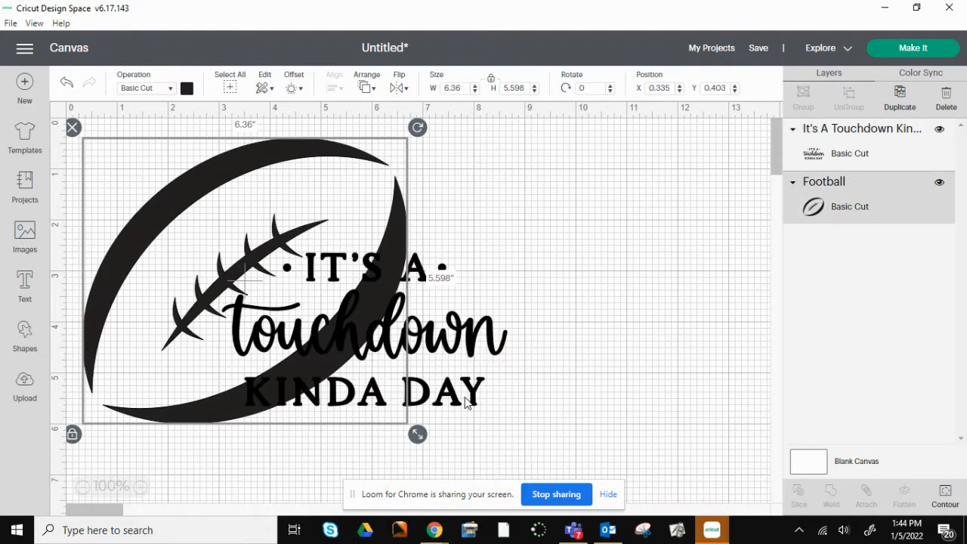
# Shrink the football proportionally to about 1.85 by 1.63 inches.
pyautogui.moveTo(417, 436); pyautogui.dragTo(265, 261)
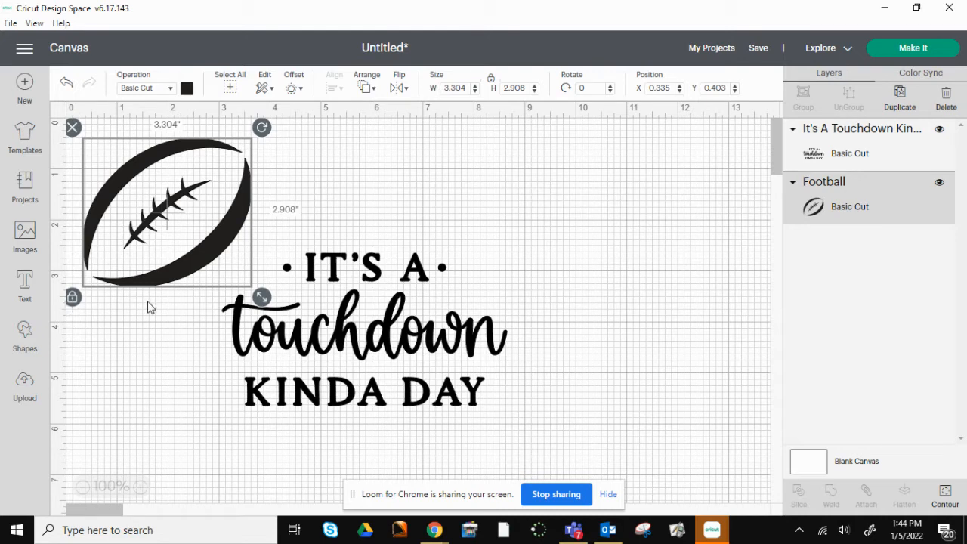
pyautogui.moveTo(261, 297); pyautogui.dragTo(207, 255)
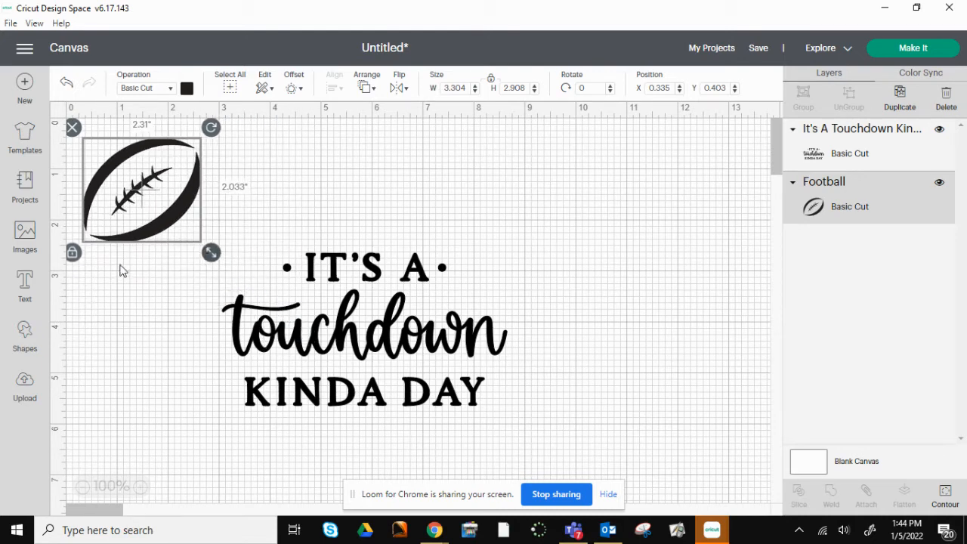
pyautogui.click(74, 257)
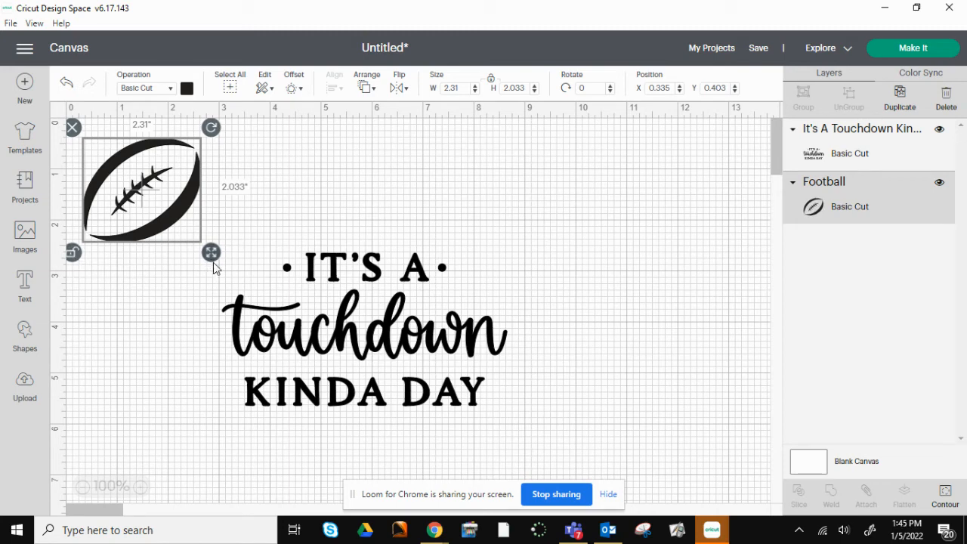
pyautogui.click(73, 254)
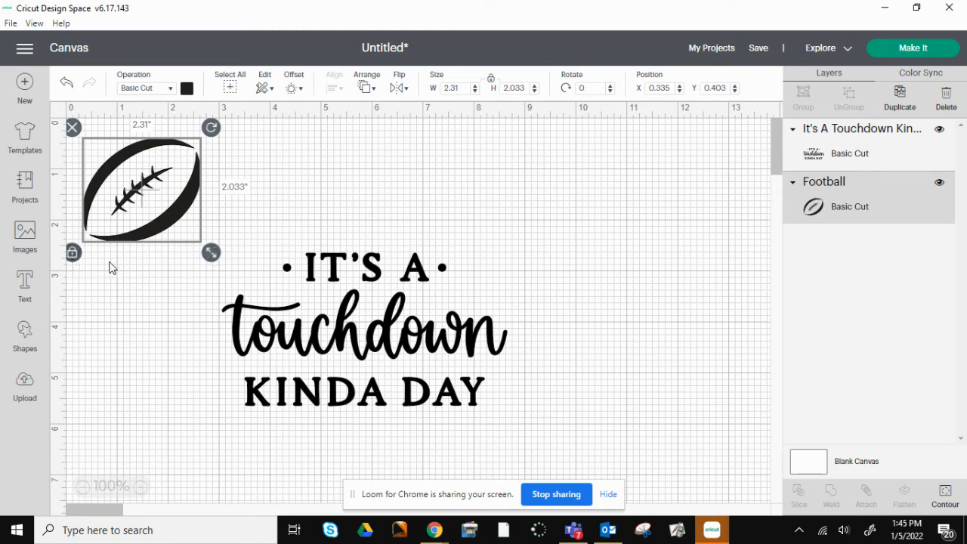
pyautogui.moveTo(210, 252); pyautogui.dragTo(188, 232)
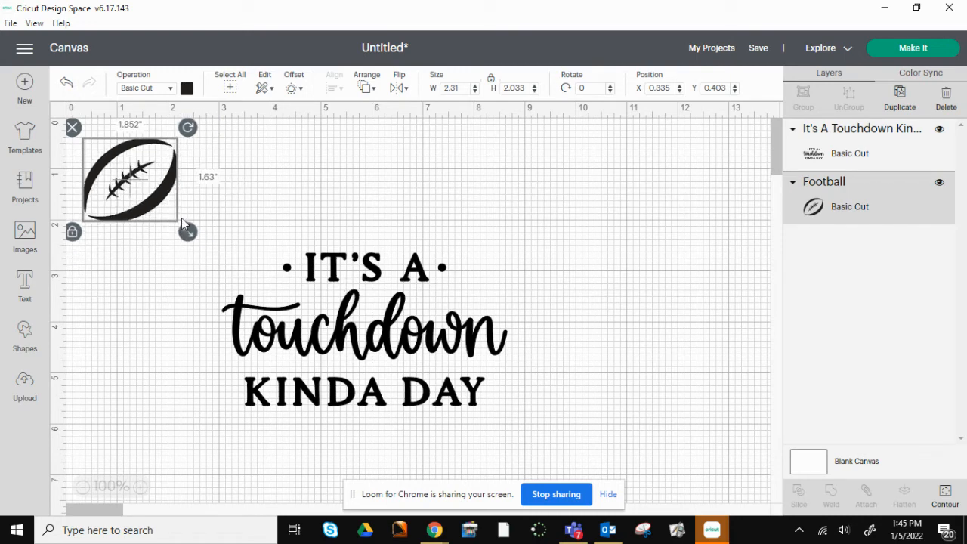
# Place the football beside the start of the "It's A" line and rotate it slightly to 359.6°.
pyautogui.moveTo(174, 193); pyautogui.dragTo(278, 269)
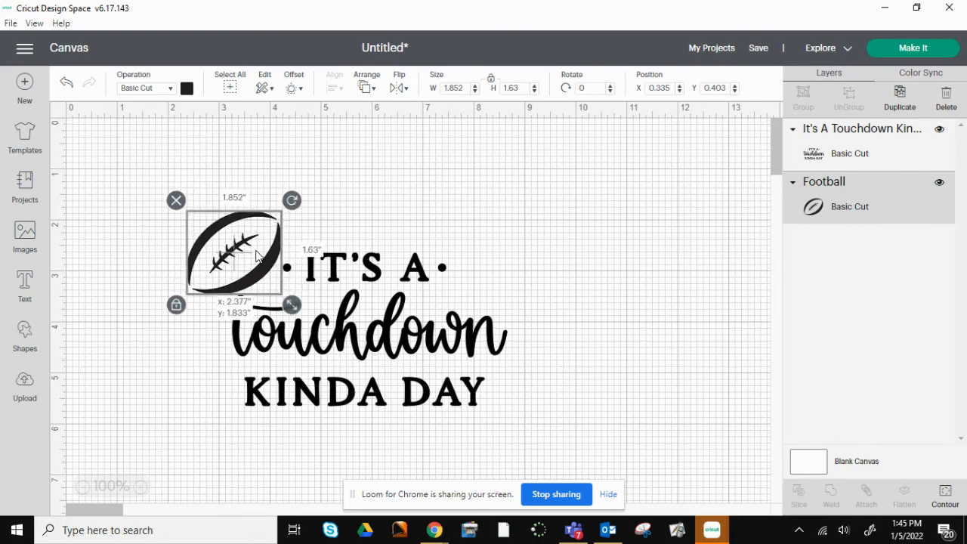
pyautogui.click(390, 200)
pyautogui.click(257, 240)
pyautogui.moveTo(292, 199)
pyautogui.mouseDown()
pyautogui.moveTo(312, 238)
pyautogui.moveTo(301, 190)
pyautogui.mouseUp()
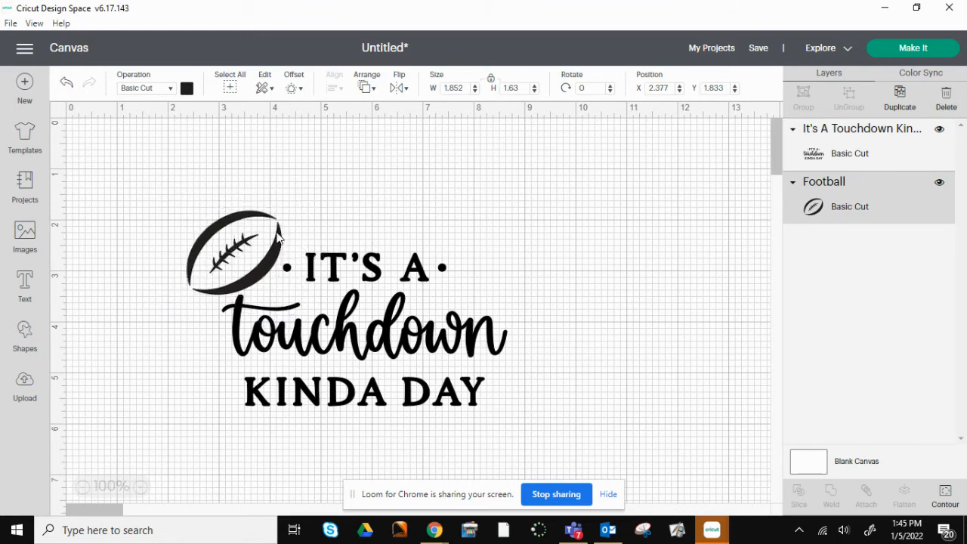
pyautogui.moveTo(269, 243); pyautogui.dragTo(273, 235)
pyautogui.click(381, 211)
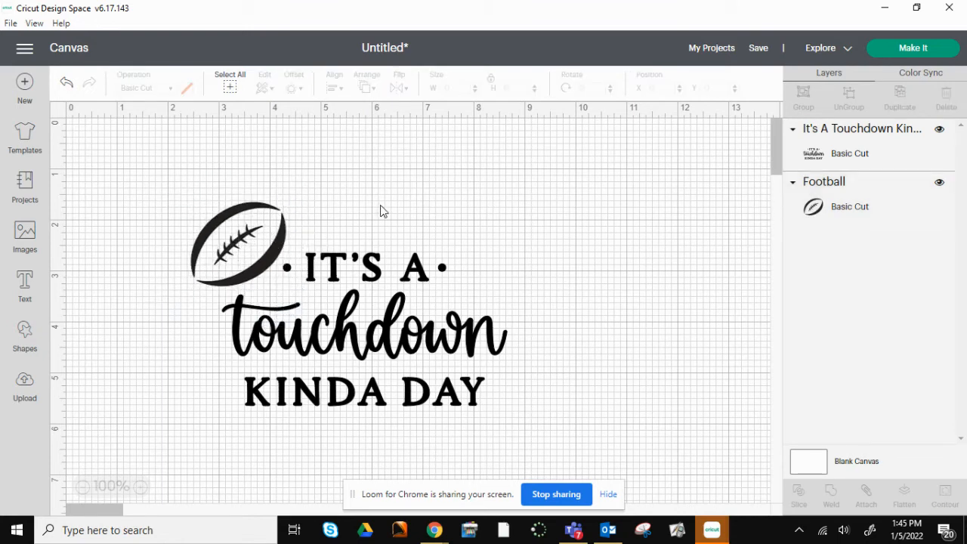
# Enlarge the touchdown phrase to about 8.14 by 4.37 inches and reposition it with the football, placing the phrase at about X 2.87, Y 2.14.
pyautogui.click(254, 281)
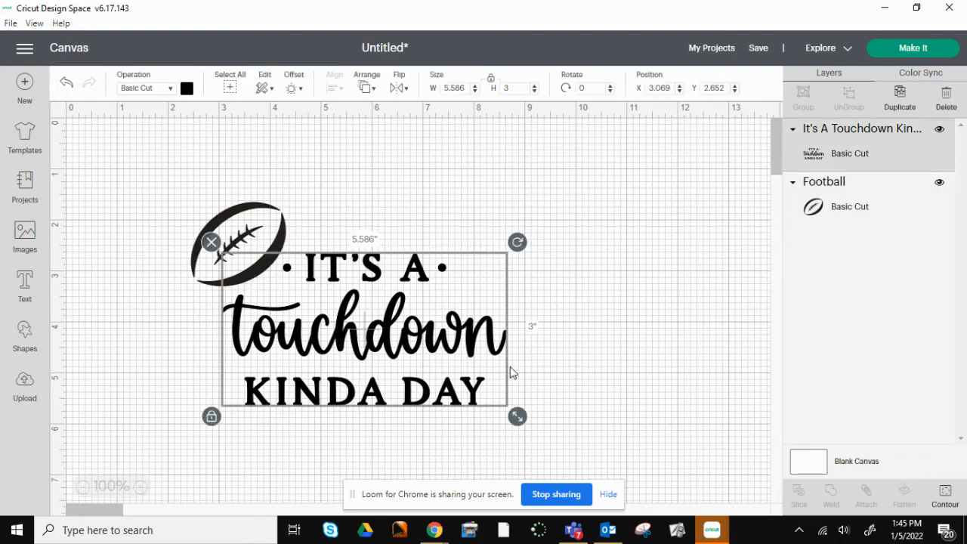
pyautogui.moveTo(517, 417); pyautogui.dragTo(648, 485)
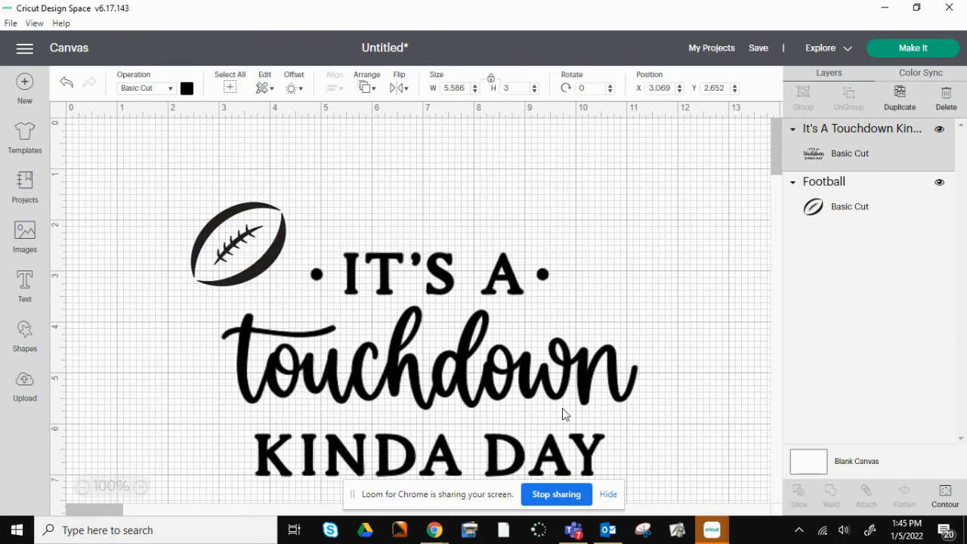
pyautogui.moveTo(260, 244); pyautogui.dragTo(278, 214)
pyautogui.click(393, 181)
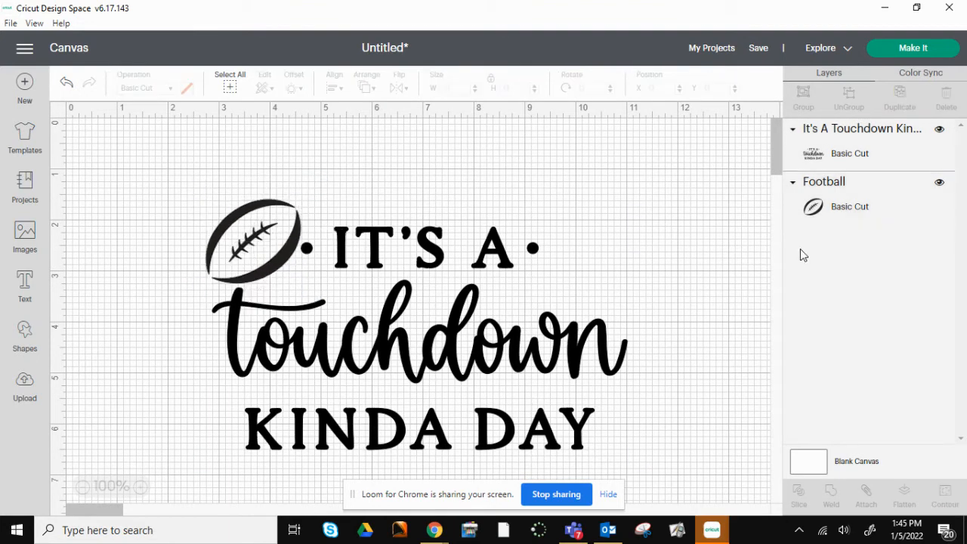
# Resize the football to about 1.84 by 1.62 inches and move the touchdown phrase to about X 3.25, Y 2.37 inches.
pyautogui.click(254, 263)
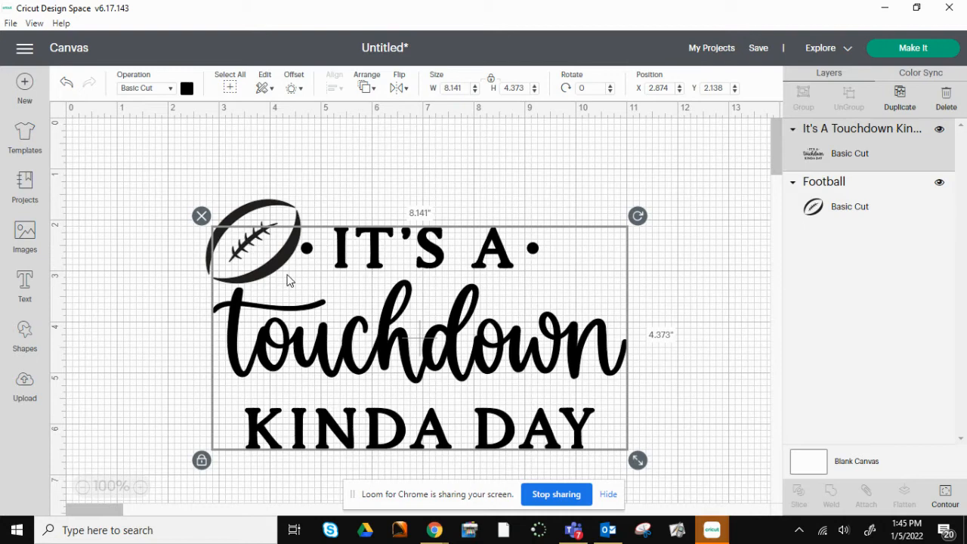
pyautogui.click(281, 216)
pyautogui.moveTo(314, 294); pyautogui.dragTo(298, 245)
pyautogui.click(309, 207)
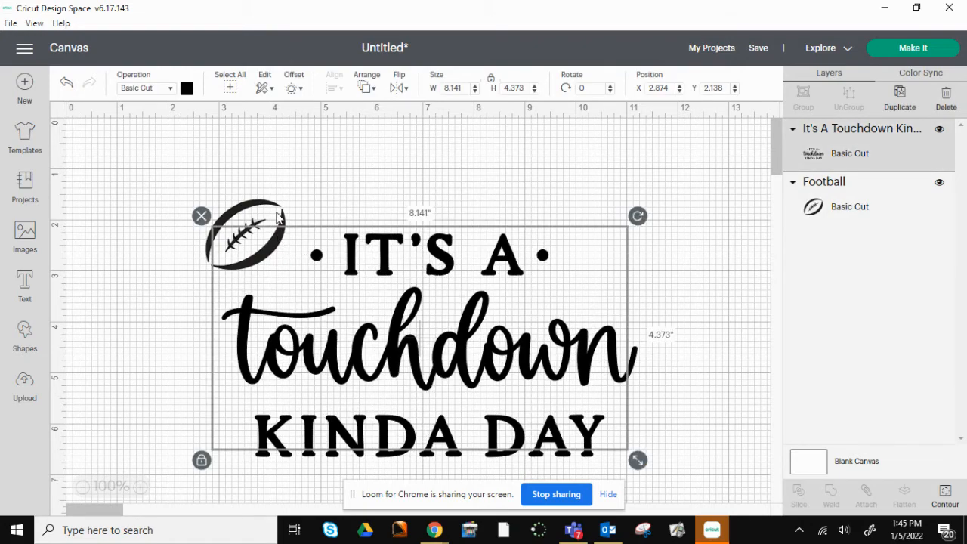
pyautogui.click(274, 214)
pyautogui.moveTo(297, 281); pyautogui.dragTo(309, 295)
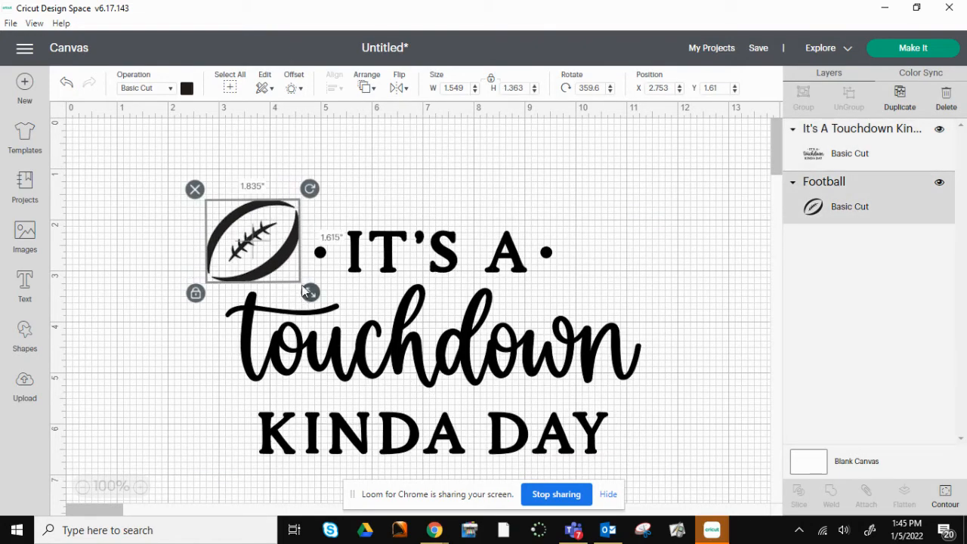
pyautogui.click(444, 199)
pyautogui.moveTo(457, 260); pyautogui.dragTo(462, 268)
pyautogui.click(465, 200)
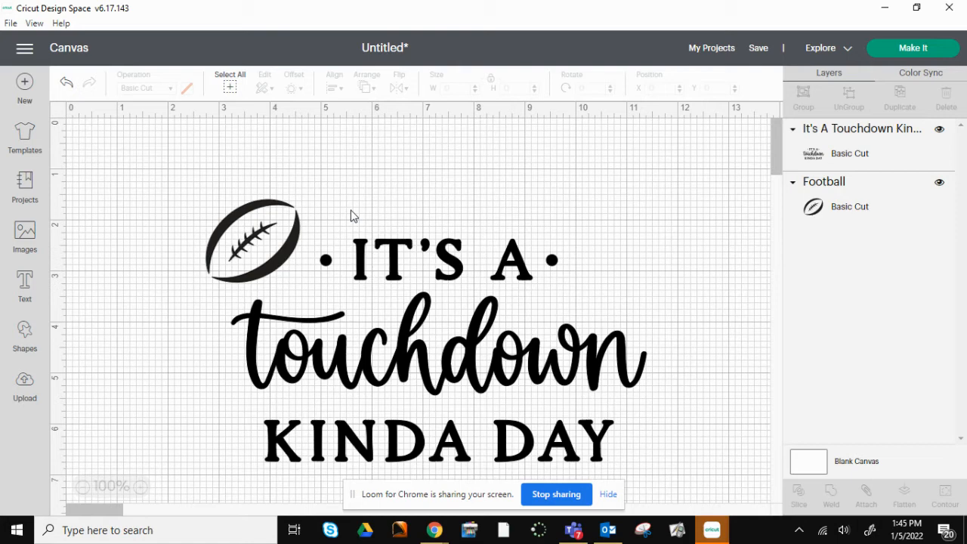
# Change the touchdown phrase's material color to dark green.
pyautogui.click(430, 278)
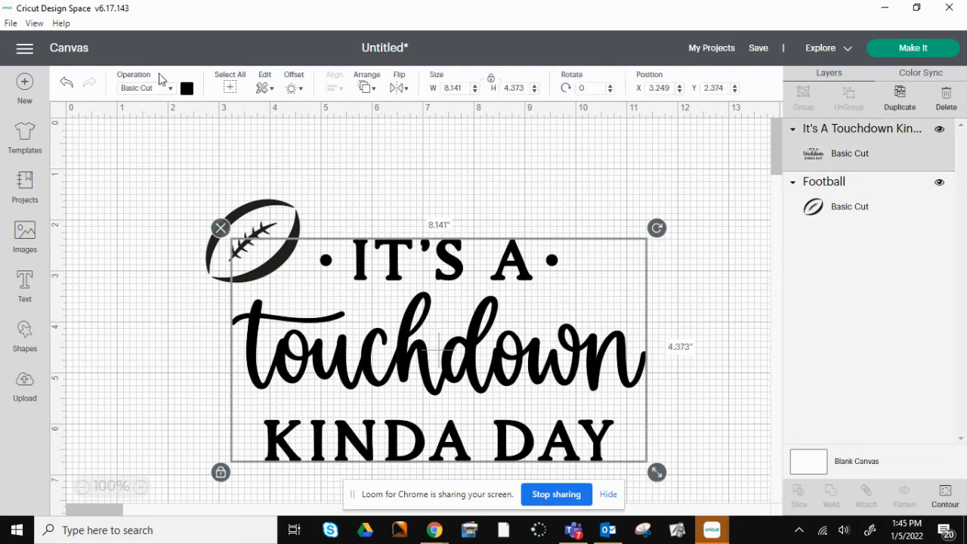
pyautogui.click(187, 91)
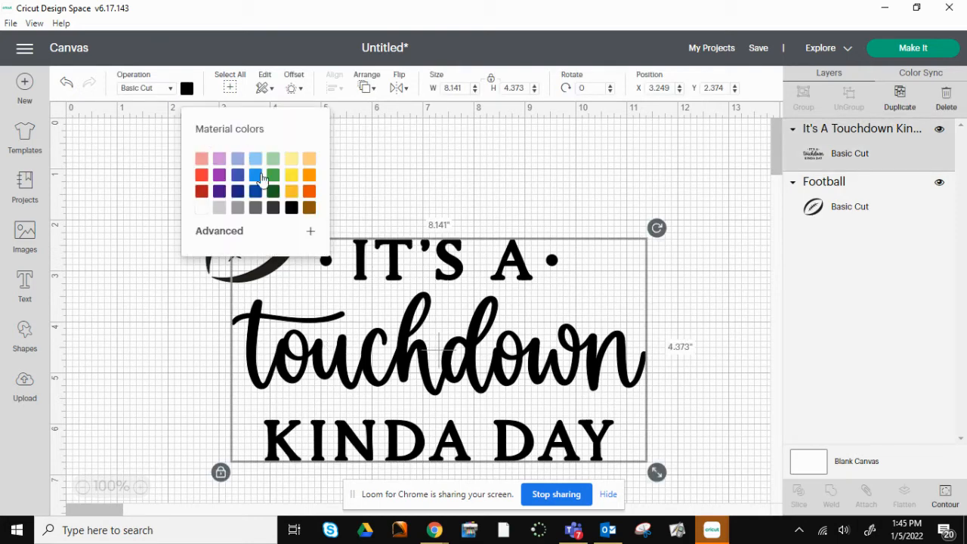
pyautogui.click(273, 207)
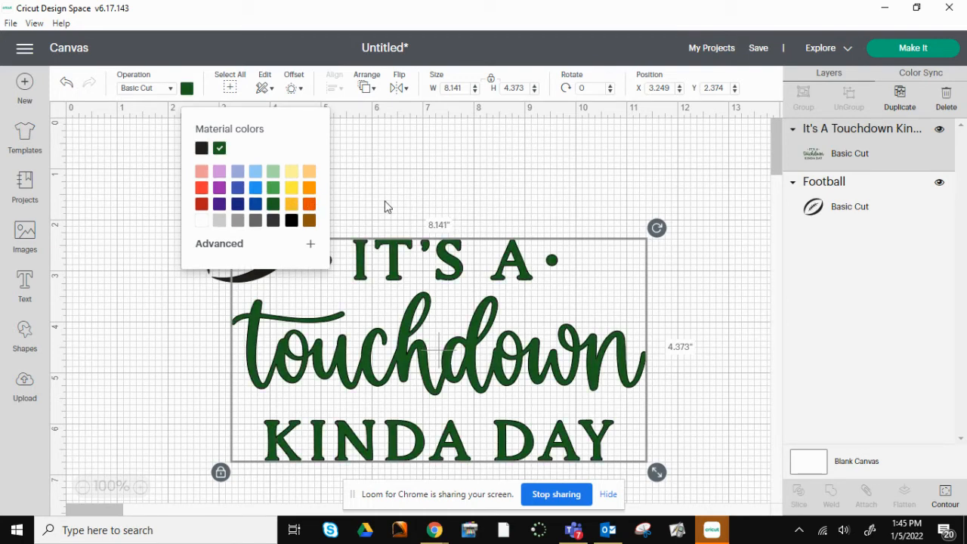
pyautogui.click(443, 176)
# Change the football's material color to brown.
pyautogui.click(269, 236)
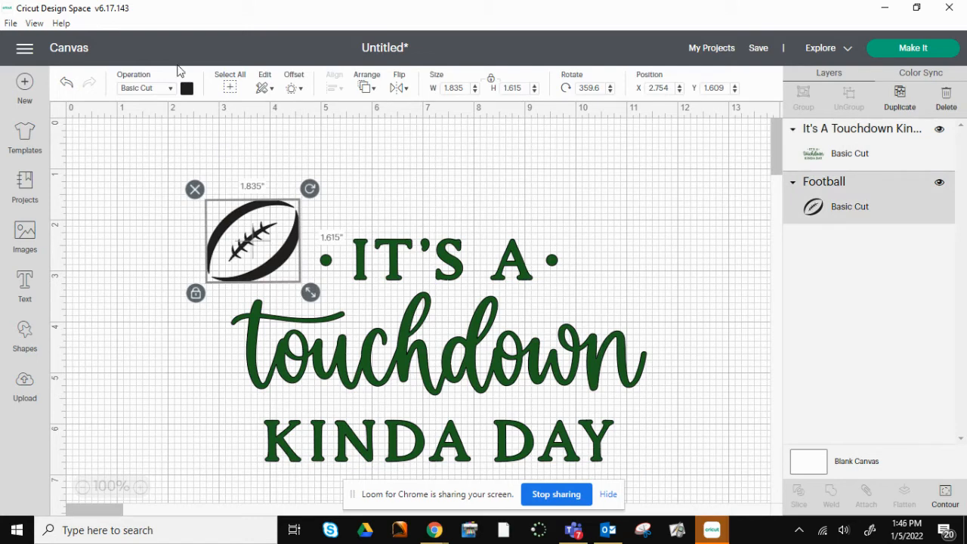
pyautogui.click(187, 88)
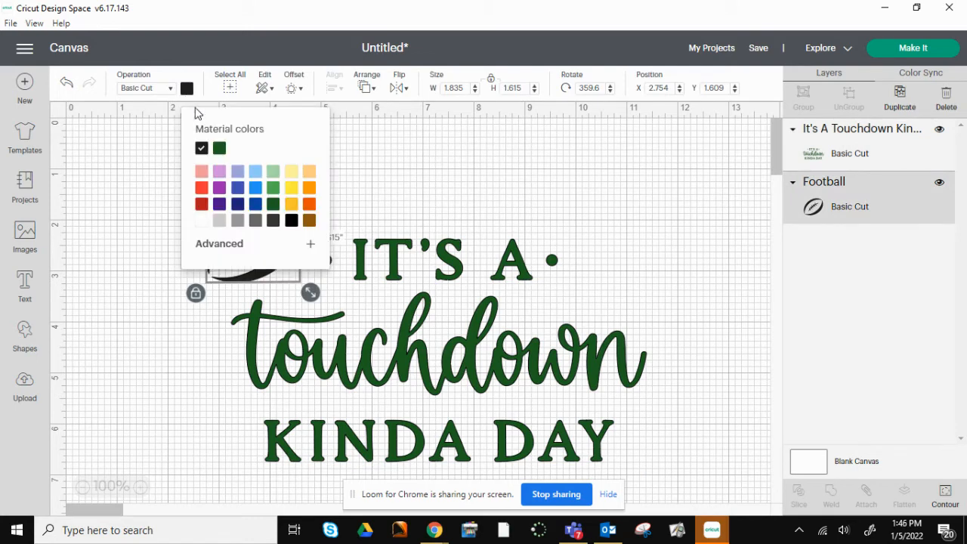
pyautogui.click(309, 221)
pyautogui.click(458, 211)
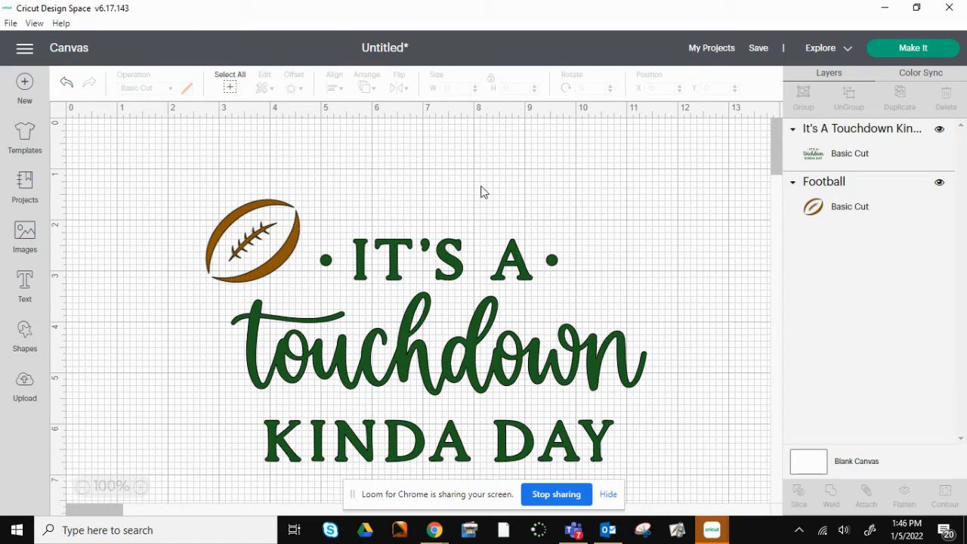
# Group the phrase and football, and scale the combined design to about 8.03 by 4.77 inches.
pyautogui.moveTo(238, 180); pyautogui.dragTo(646, 470)
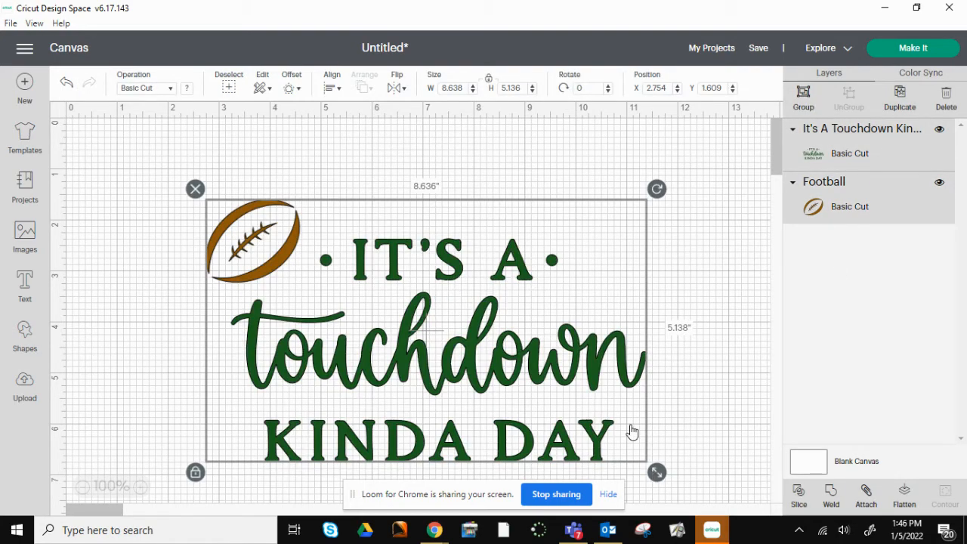
pyautogui.moveTo(656, 472); pyautogui.dragTo(496, 364)
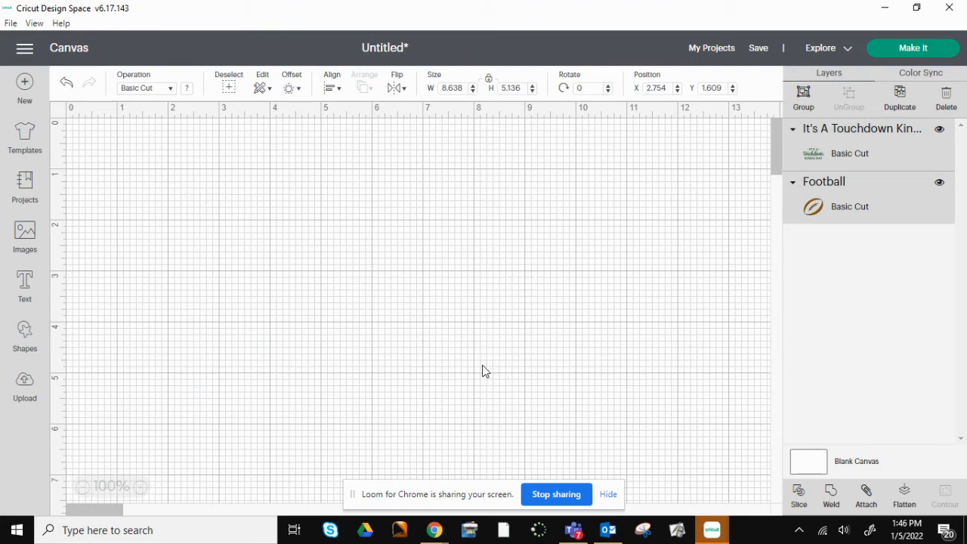
pyautogui.hotkey('ctrl', 'g')
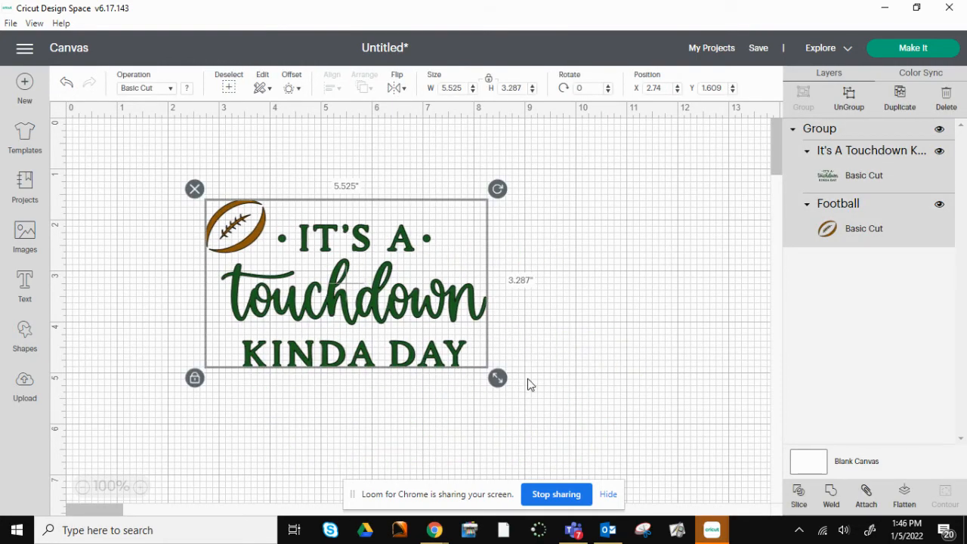
pyautogui.moveTo(497, 378); pyautogui.dragTo(628, 399)
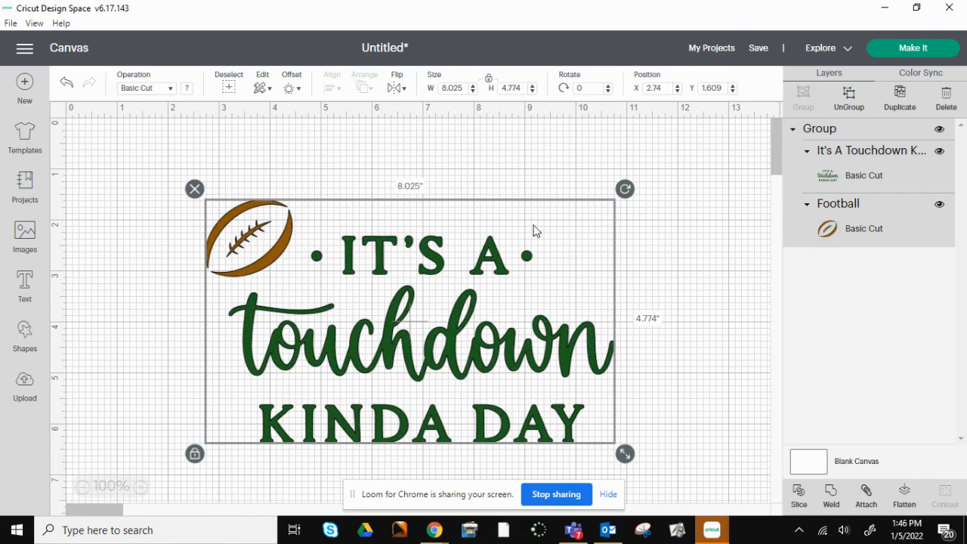
# Ungroup the phrase and football, then try attaching them and detach them again.
pyautogui.click(711, 189)
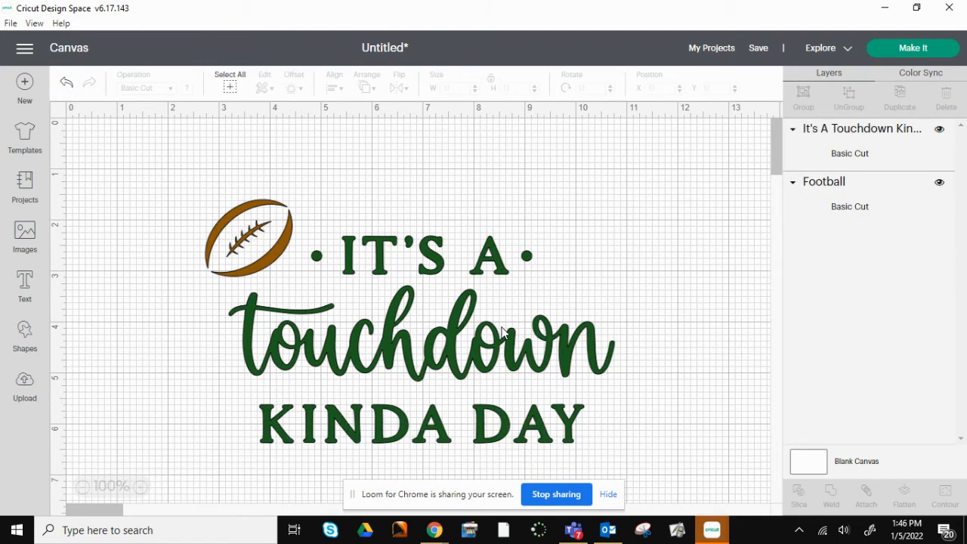
pyautogui.click(502, 332)
pyautogui.moveTo(218, 159); pyautogui.dragTo(657, 440)
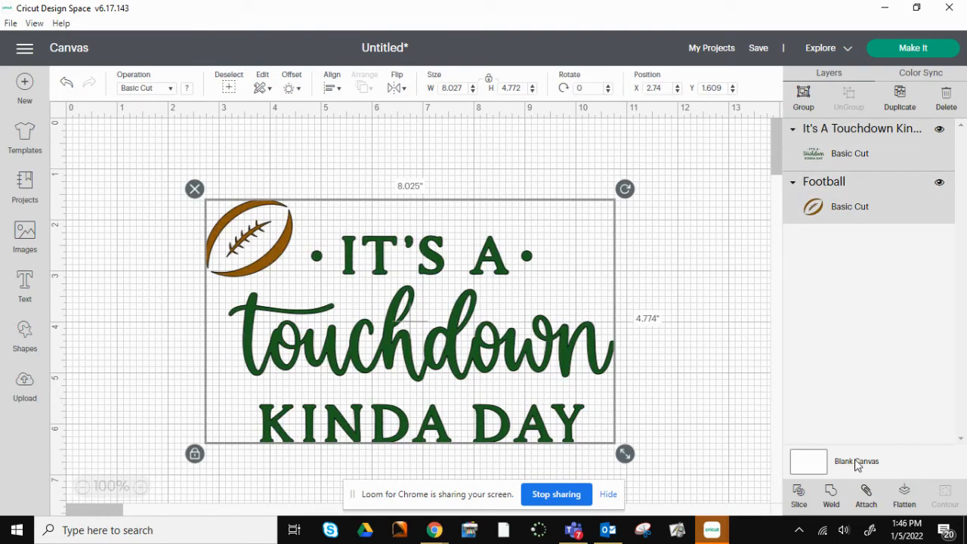
pyautogui.click(872, 496)
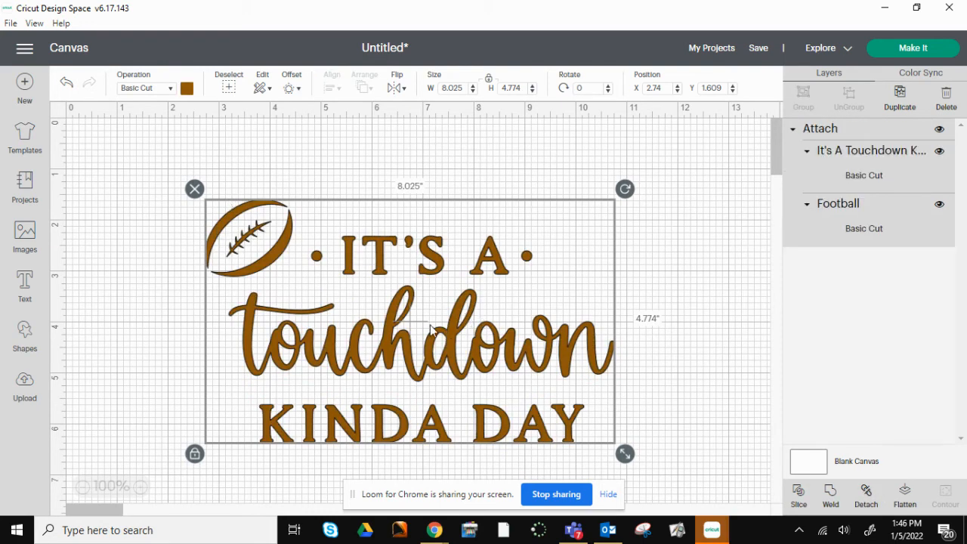
pyautogui.click(868, 498)
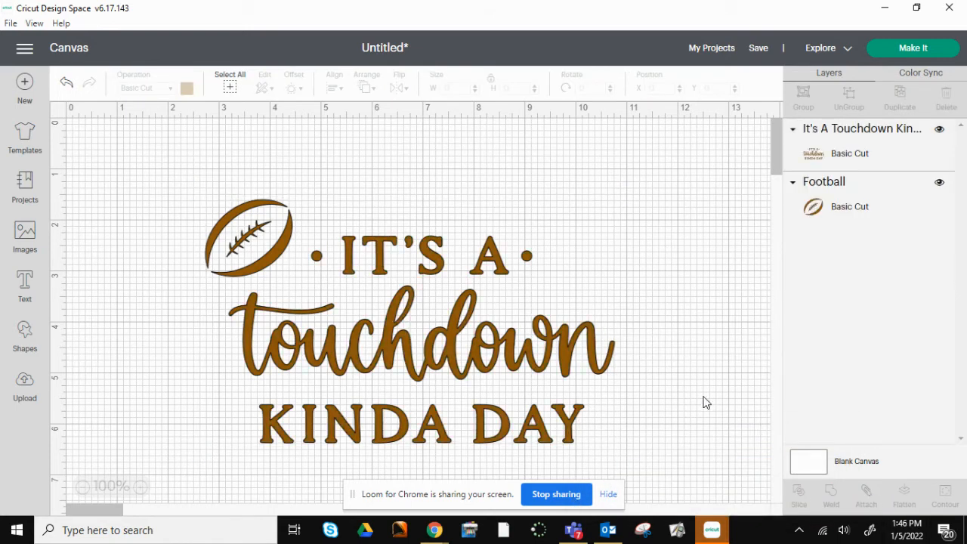
# Recolor the detached touchdown phrase dark green.
pyautogui.click(446, 277)
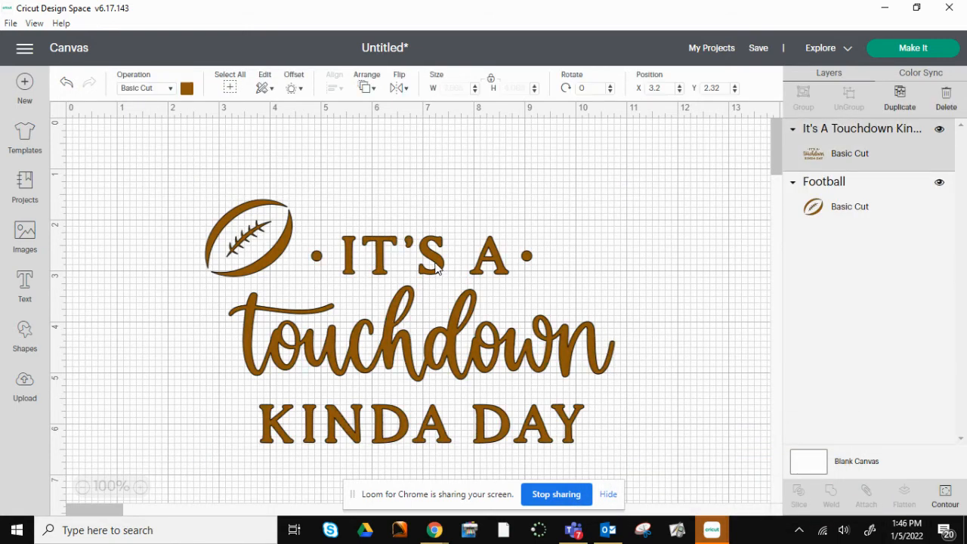
pyautogui.click(187, 89)
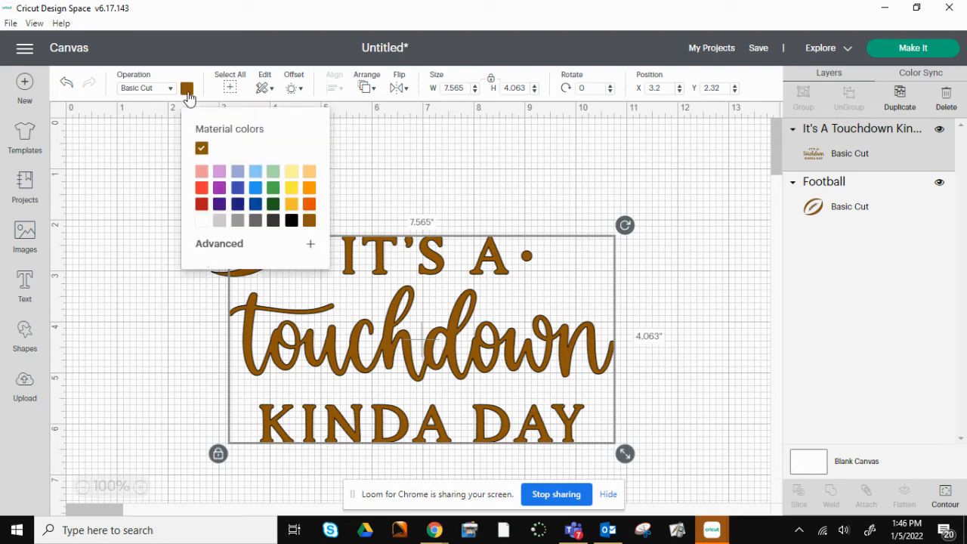
pyautogui.click(275, 207)
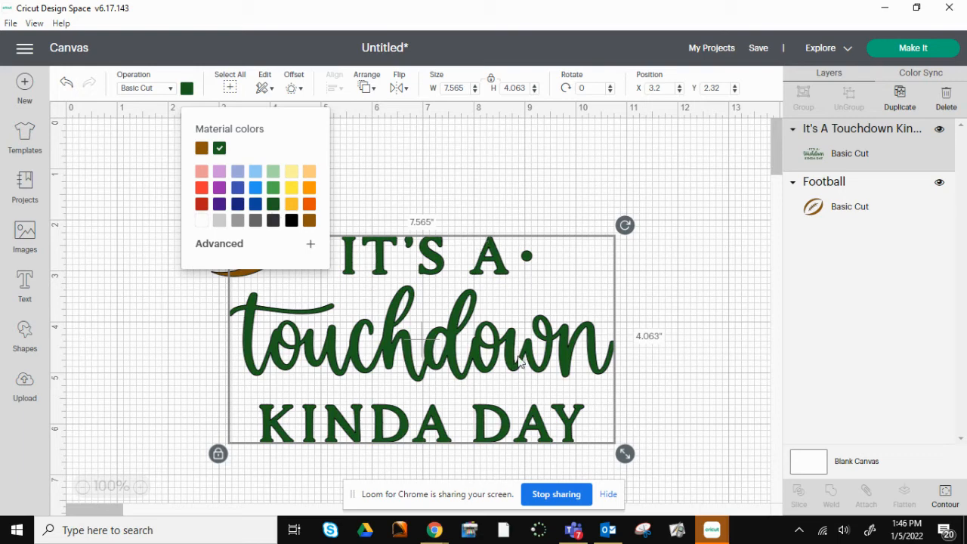
pyautogui.click(392, 210)
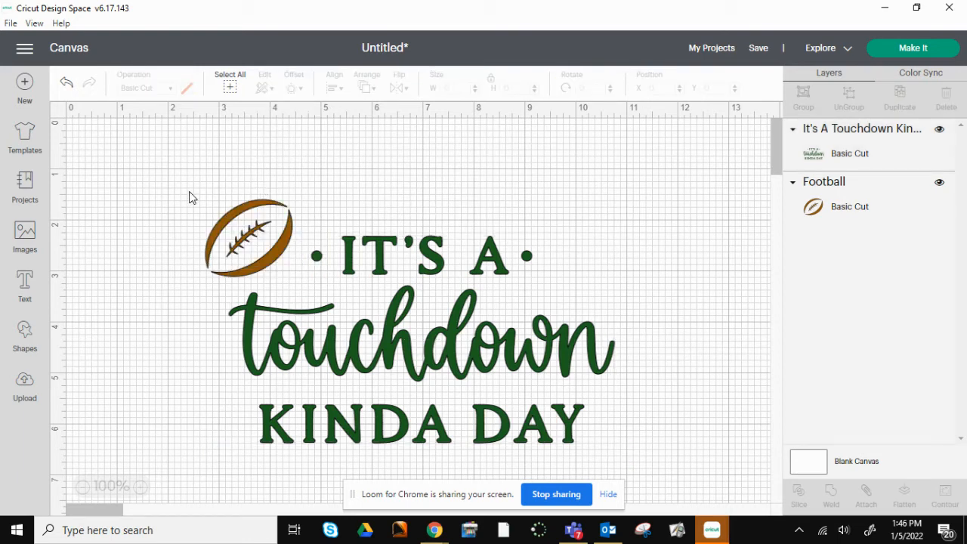
# Select the touchdown phrase together with the football and group them.
pyautogui.moveTo(190, 194); pyautogui.dragTo(640, 457)
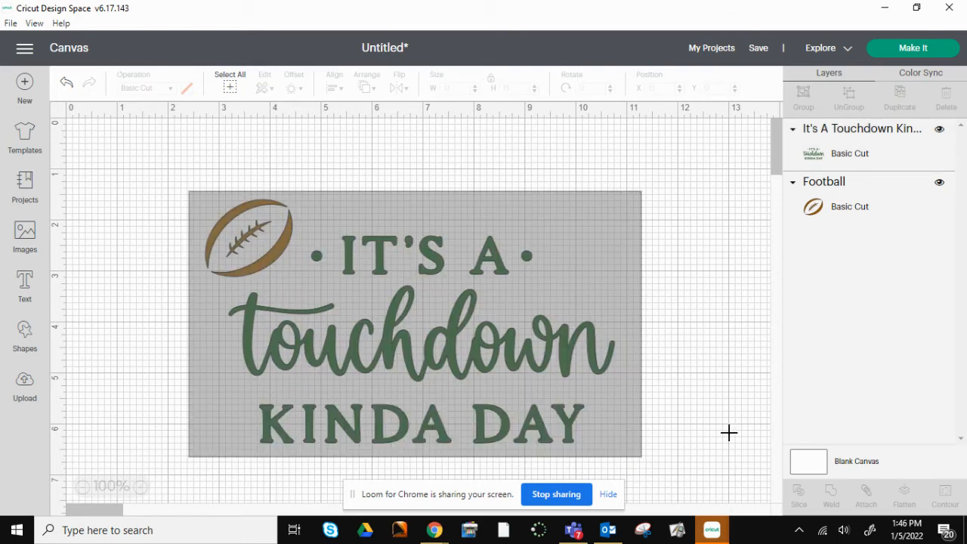
pyautogui.moveTo(730, 433); pyautogui.dragTo(729, 432)
pyautogui.click(803, 97)
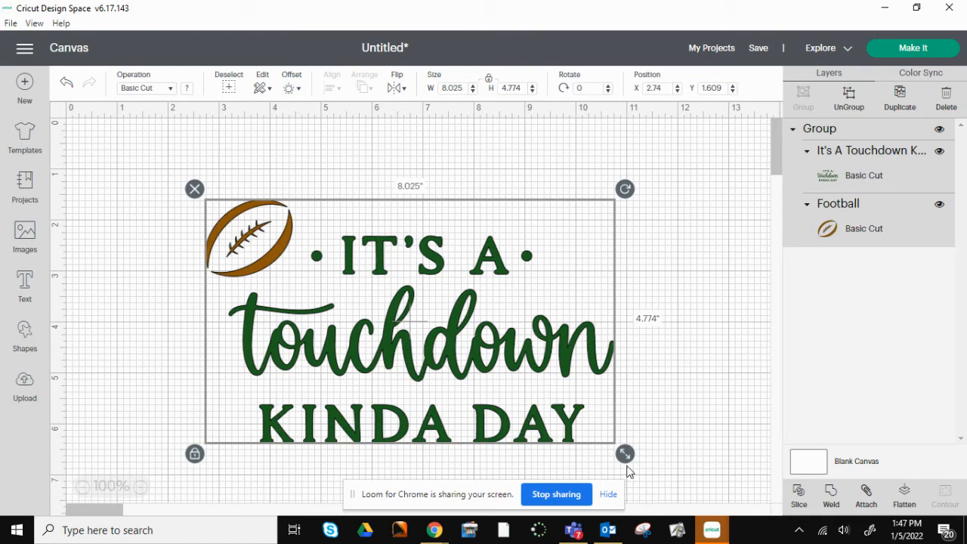
# Scale the grouped phrase and football to about 10.14 by 6.03 inches and move the group to about X 1.6, Y 0.61.
pyautogui.moveTo(625, 453); pyautogui.dragTo(739, 521)
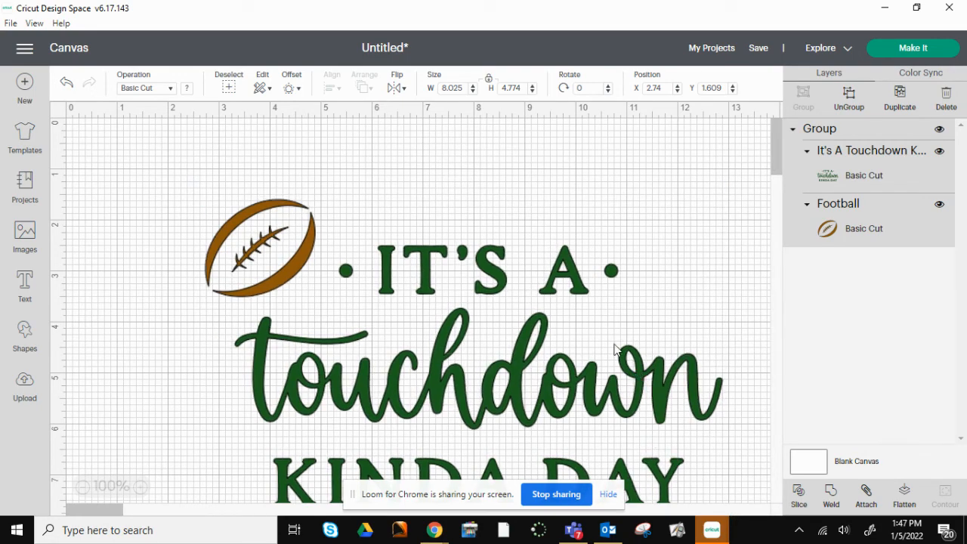
pyautogui.click(600, 398)
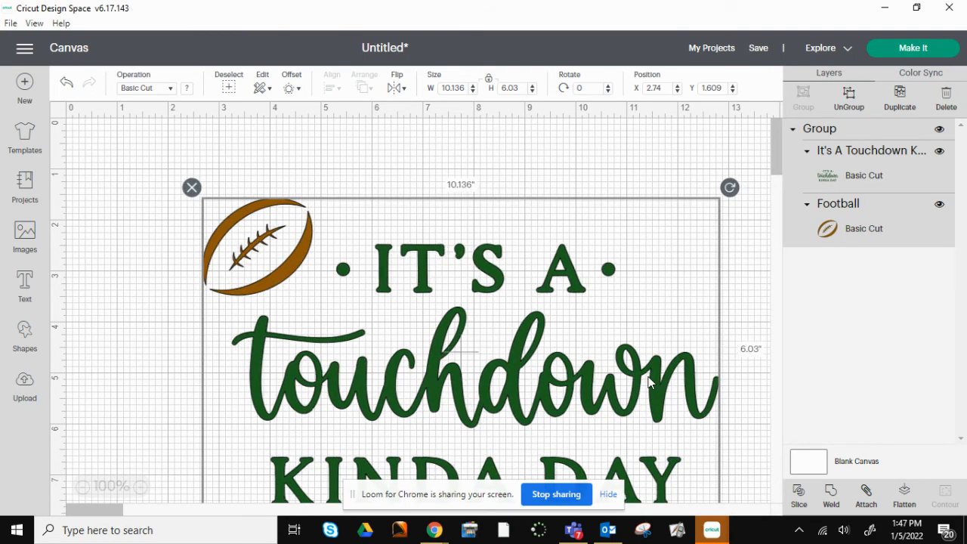
pyautogui.moveTo(648, 388)
pyautogui.mouseDown()
pyautogui.moveTo(611, 339)
pyautogui.moveTo(611, 363)
pyautogui.moveTo(637, 385)
pyautogui.mouseUp()
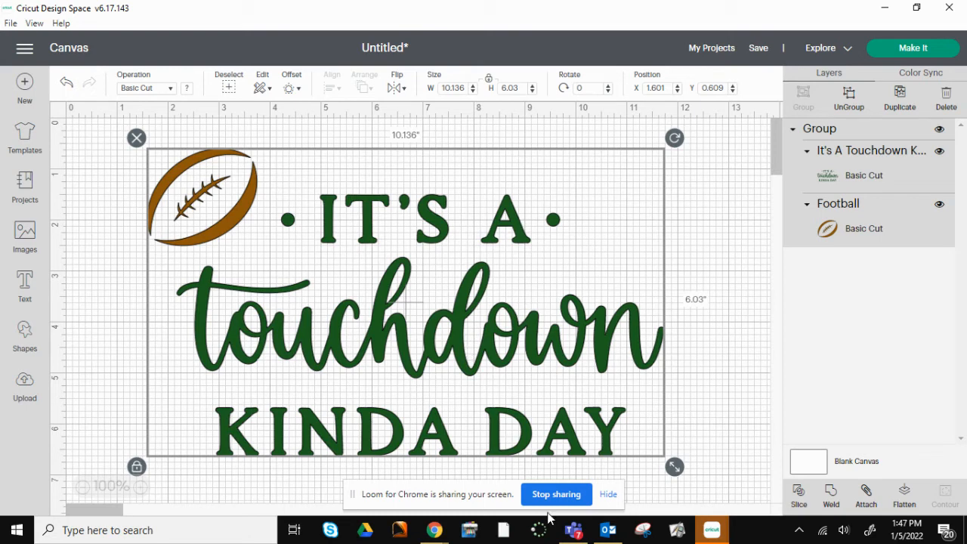
pyautogui.click(89, 304)
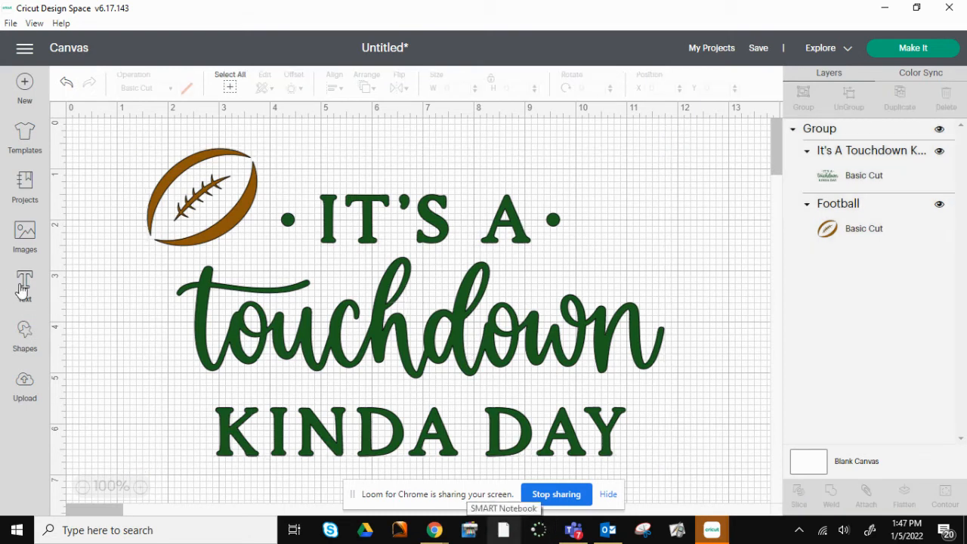
# Add a surname in capital letters as a new text object and place it beside the words "IT'S A".
pyautogui.click(25, 285)
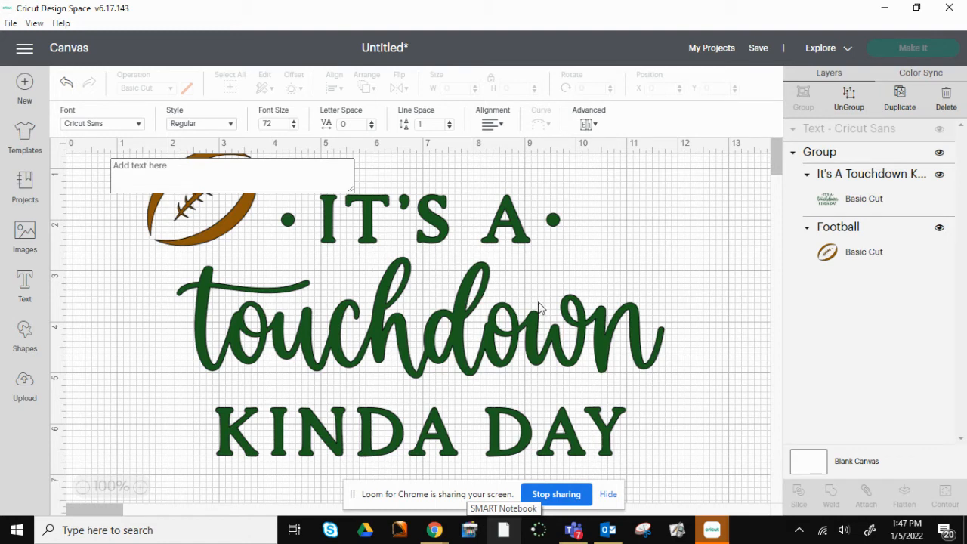
pyautogui.write('SCH')
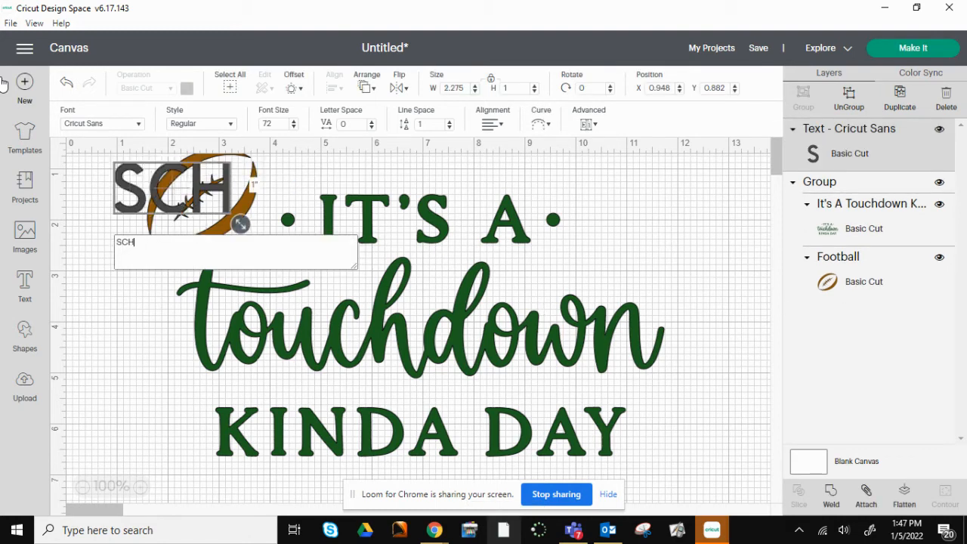
pyautogui.write('ILL')
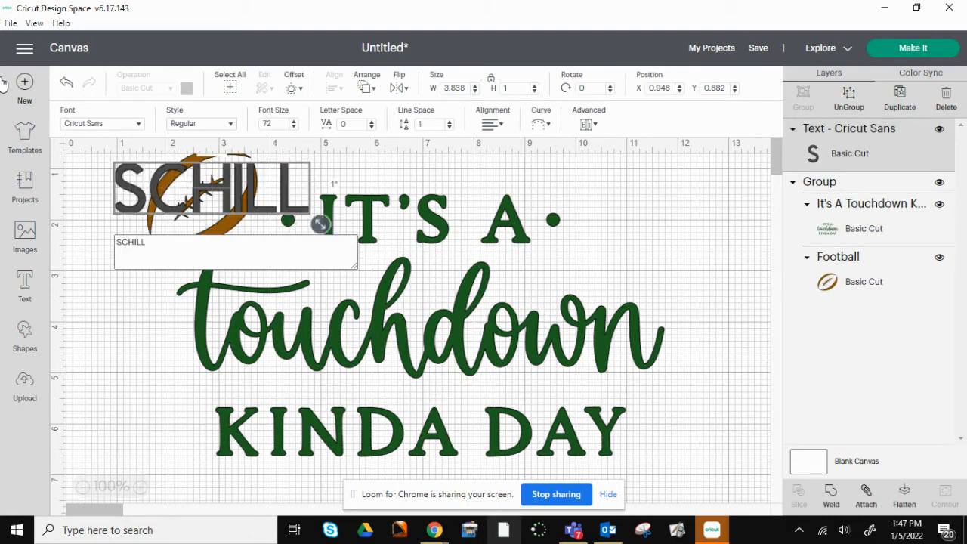
pyautogui.click(637, 288)
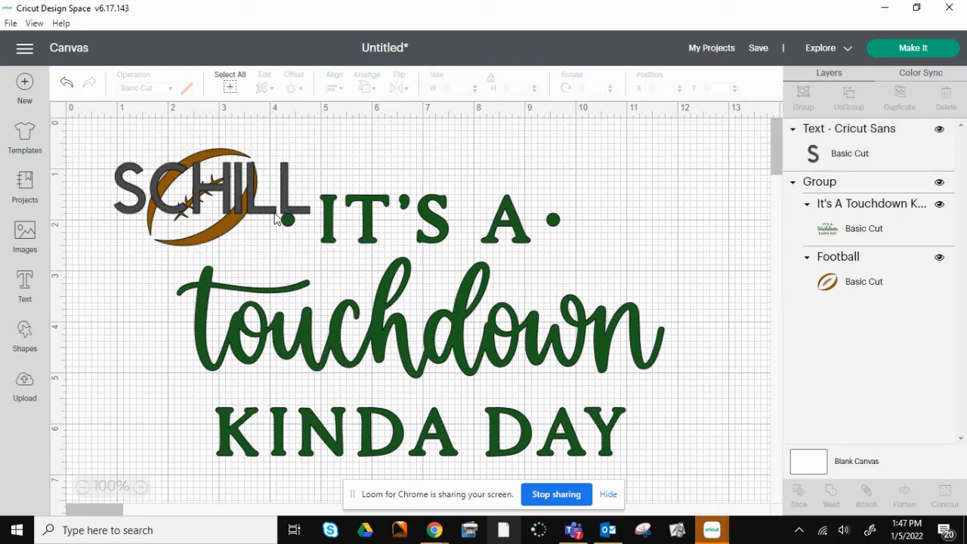
pyautogui.moveTo(274, 217); pyautogui.dragTo(655, 258)
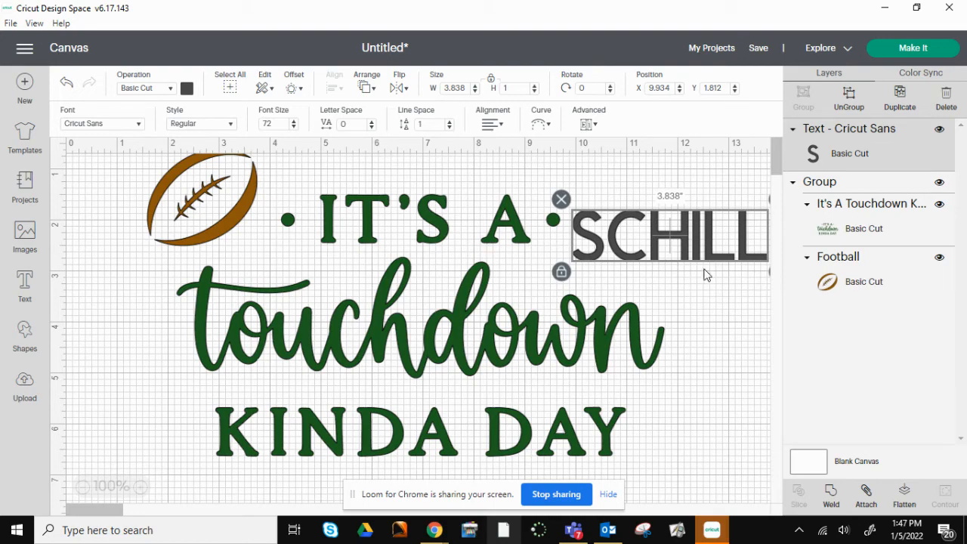
# Change the added name text to the Curlz MT font, and delete that text from the canvas.
pyautogui.click(95, 125)
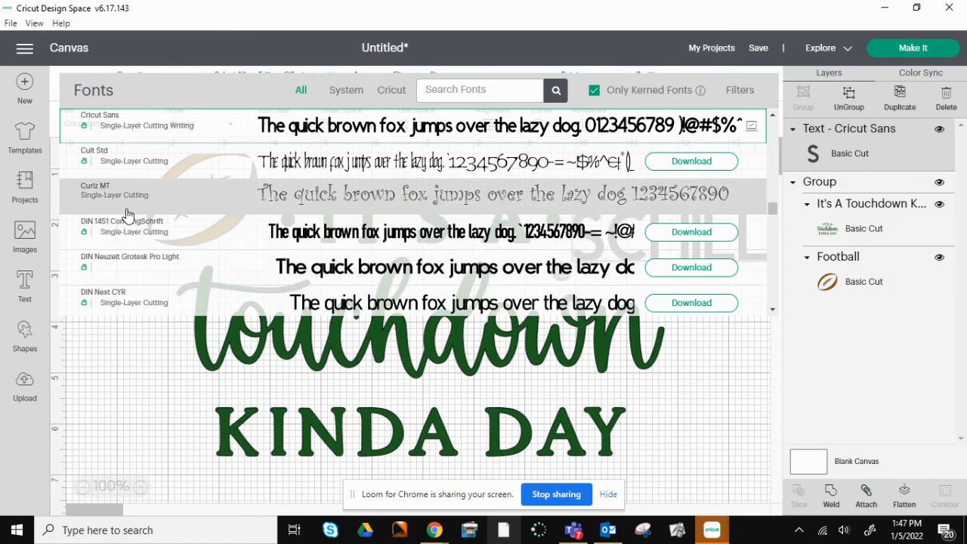
pyautogui.click(127, 212)
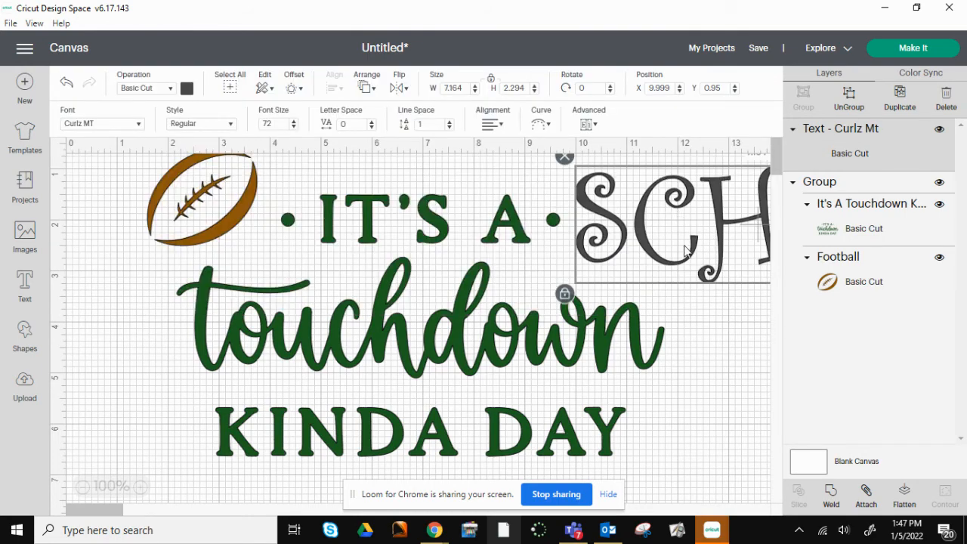
pyautogui.moveTo(638, 281)
pyautogui.mouseDown()
pyautogui.moveTo(410, 436)
pyautogui.moveTo(630, 229)
pyautogui.moveTo(631, 294)
pyautogui.mouseUp()
pyautogui.press('Delete')
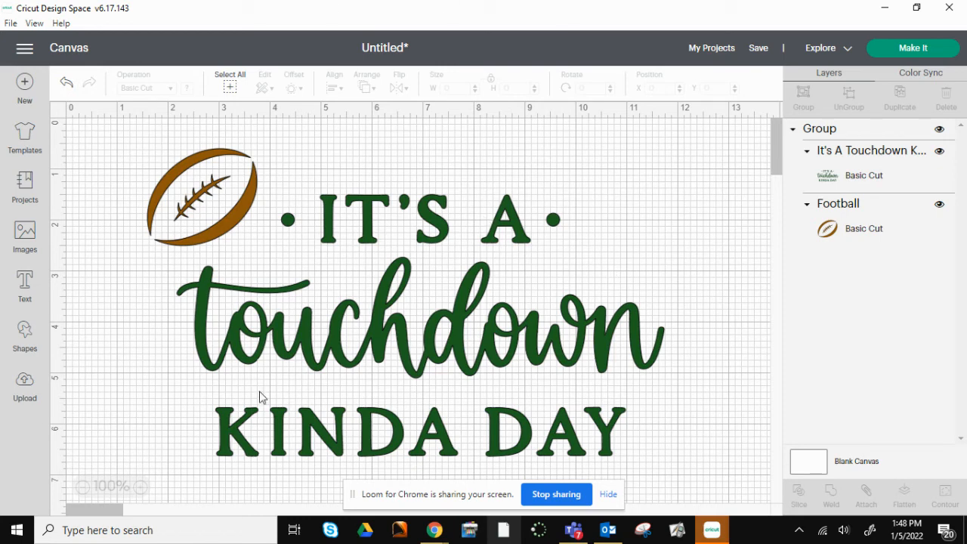
# Send the design to mat preparation and enable mirroring on both the football mat and the touchdown phrase mat.
pyautogui.click(935, 58)
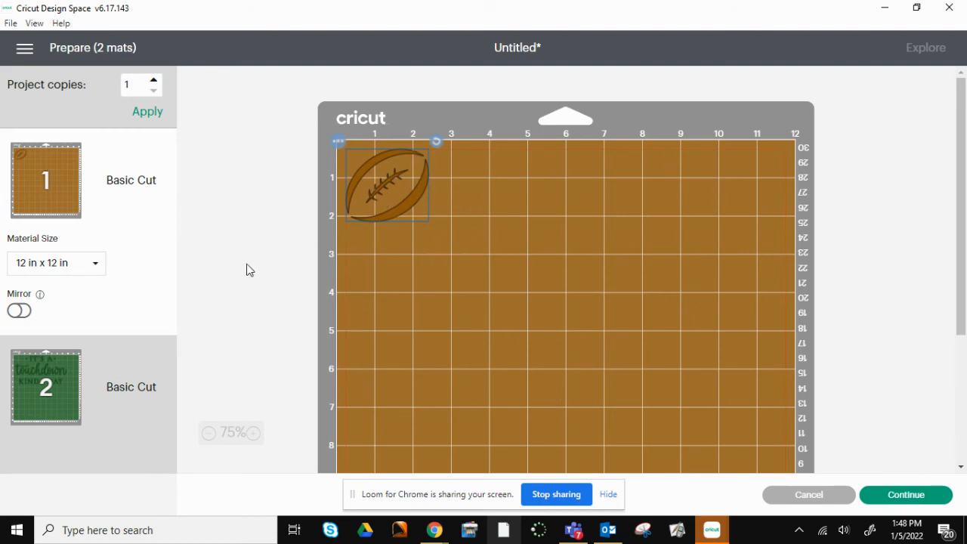
pyautogui.click(52, 401)
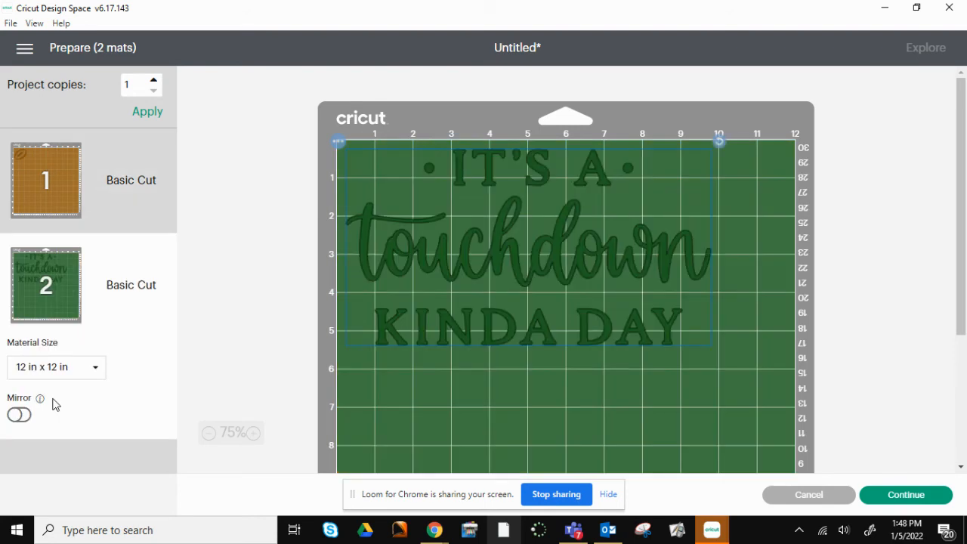
pyautogui.click(41, 202)
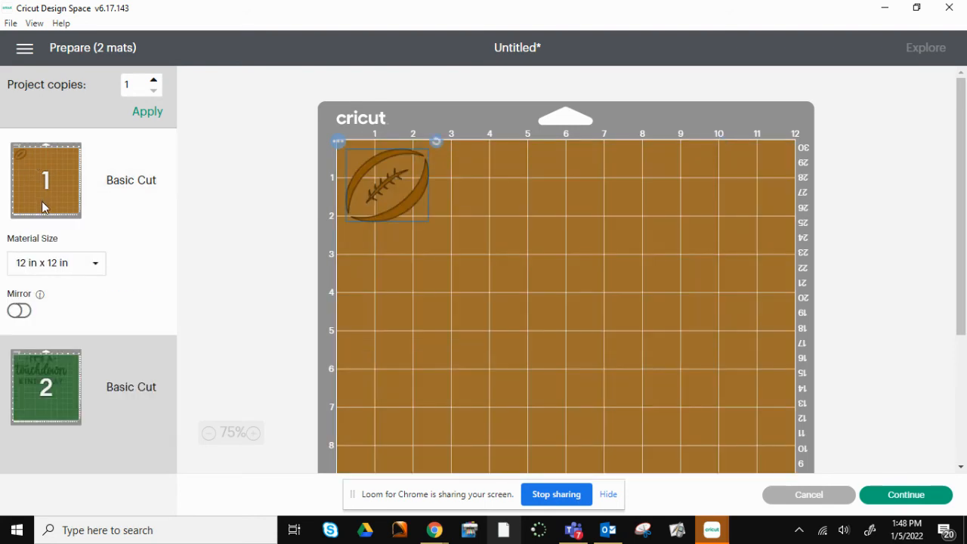
pyautogui.click(15, 311)
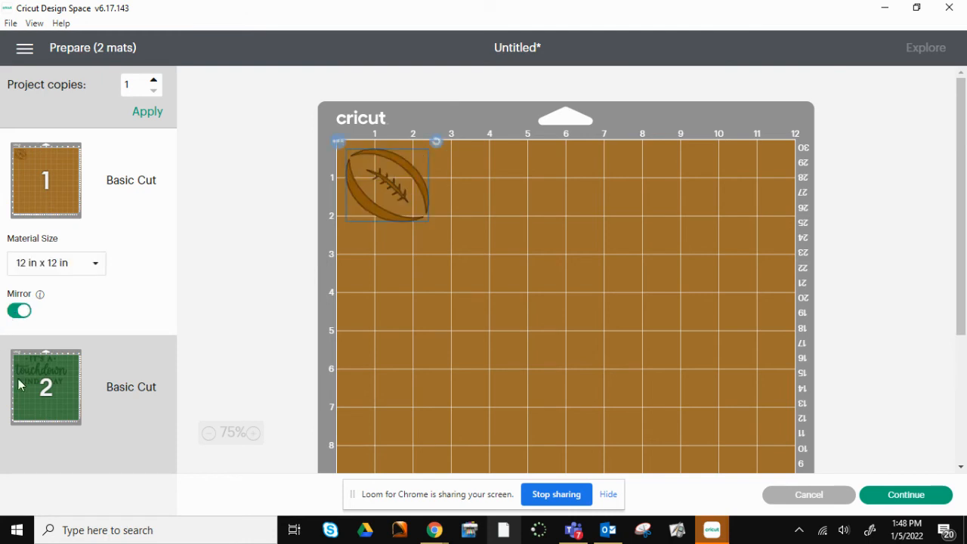
pyautogui.click(43, 416)
pyautogui.click(22, 420)
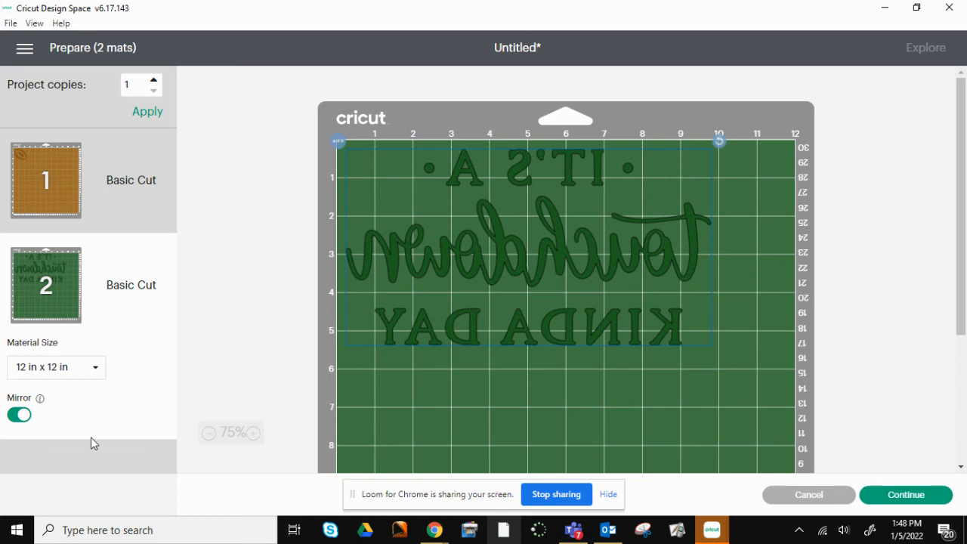
pyautogui.click(44, 216)
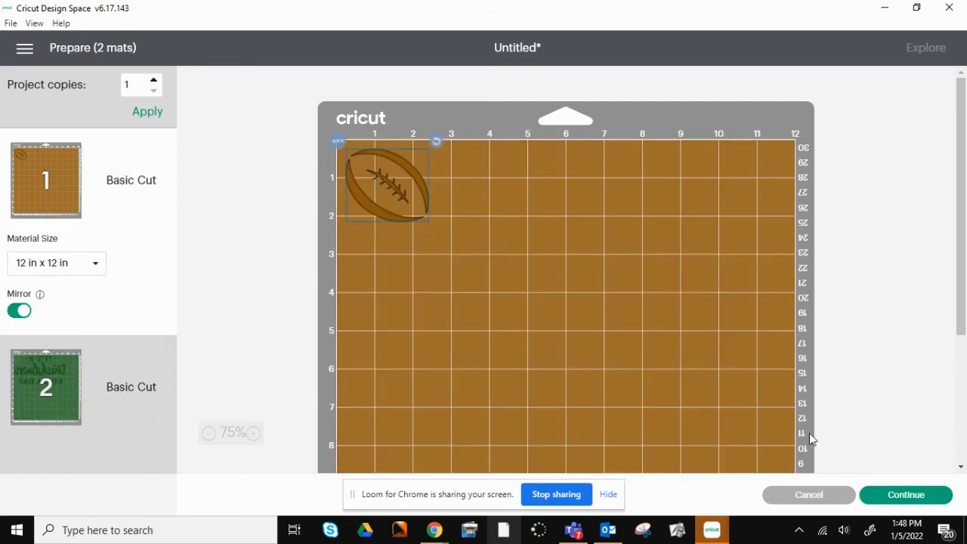
# Continue to the machine connection stage, dismiss the cable instructions, and cancel back to the canvas.
pyautogui.click(918, 496)
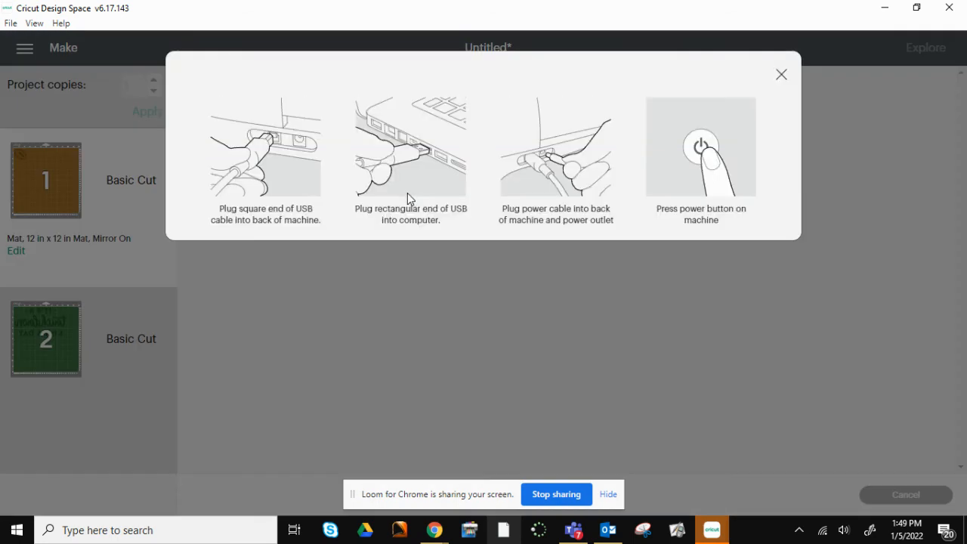
pyautogui.click(782, 75)
pyautogui.moveTo(712, 530)
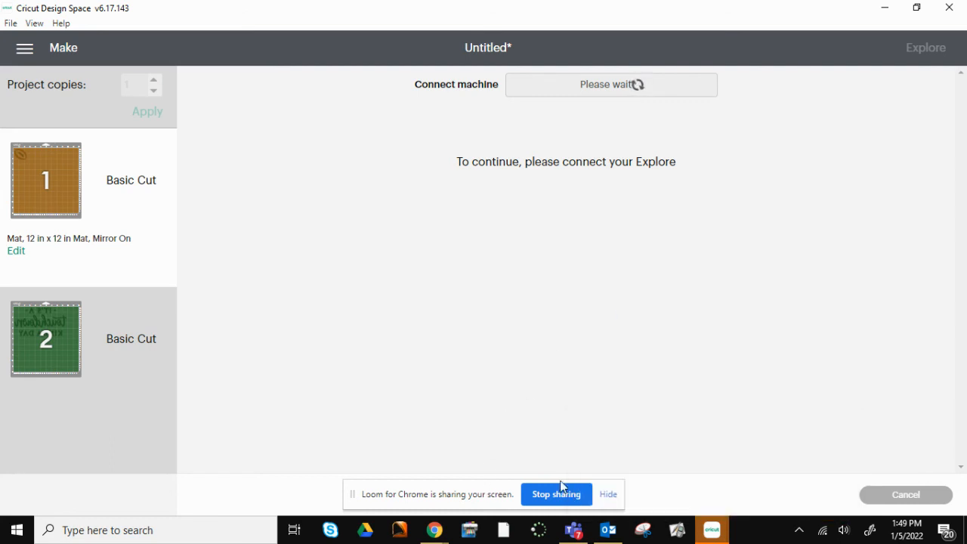
pyautogui.click(923, 500)
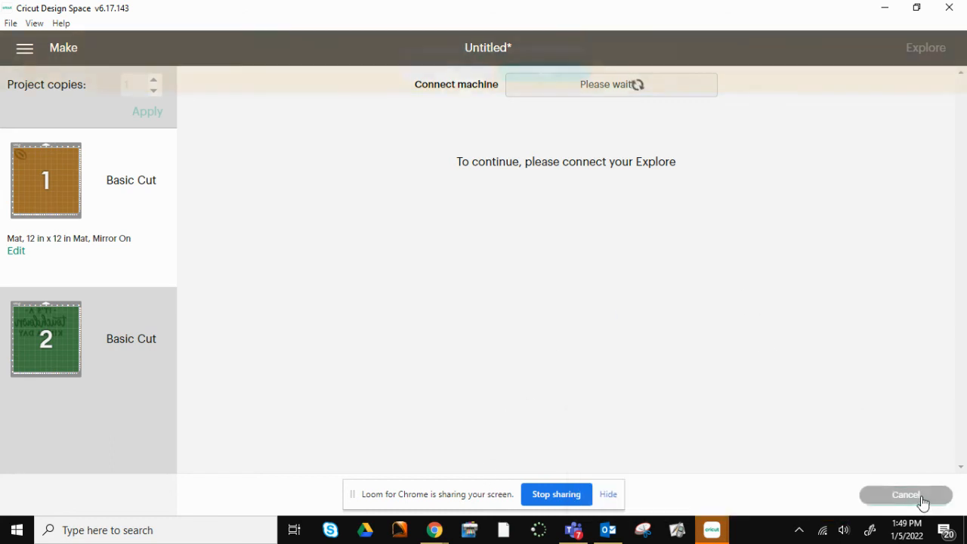
pyautogui.click(545, 75)
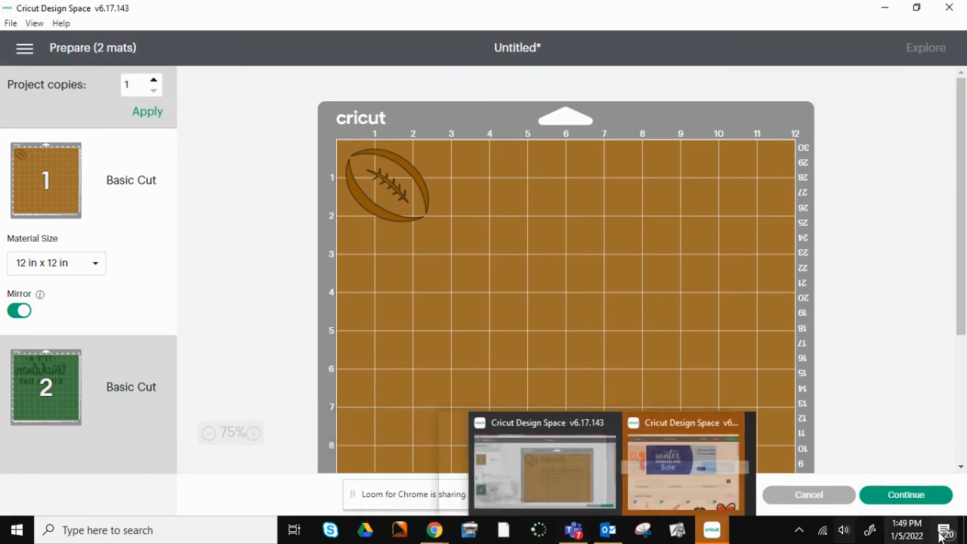
pyautogui.click(799, 493)
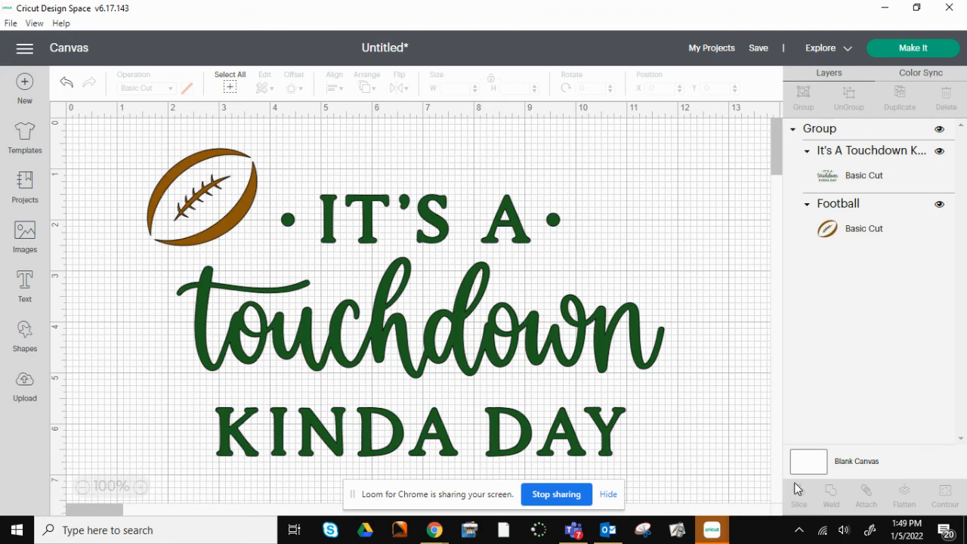
pyautogui.moveTo(711, 530)
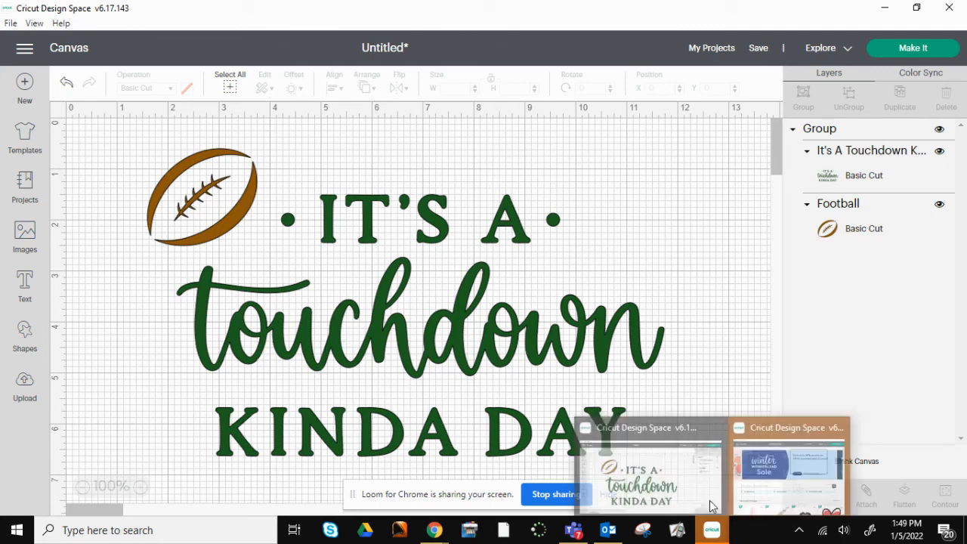
pyautogui.click(711, 505)
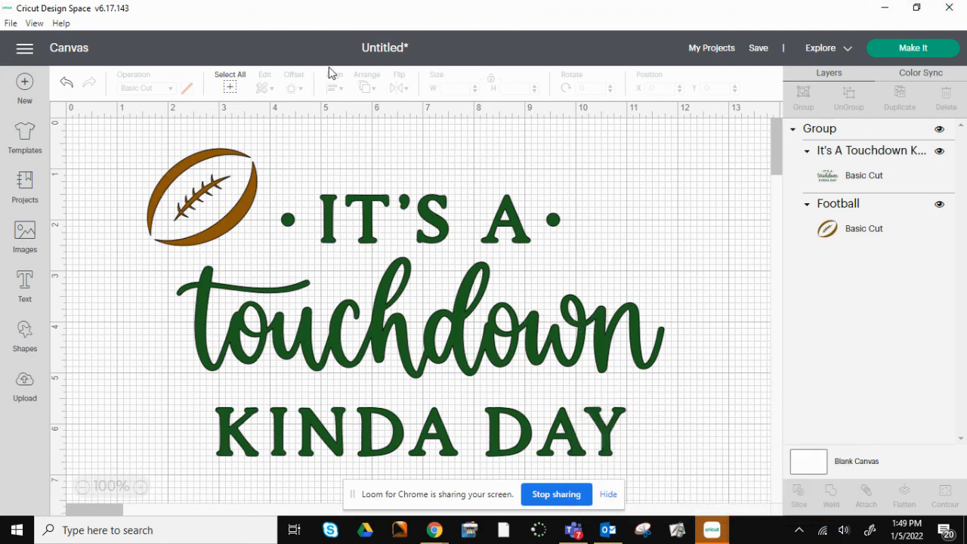